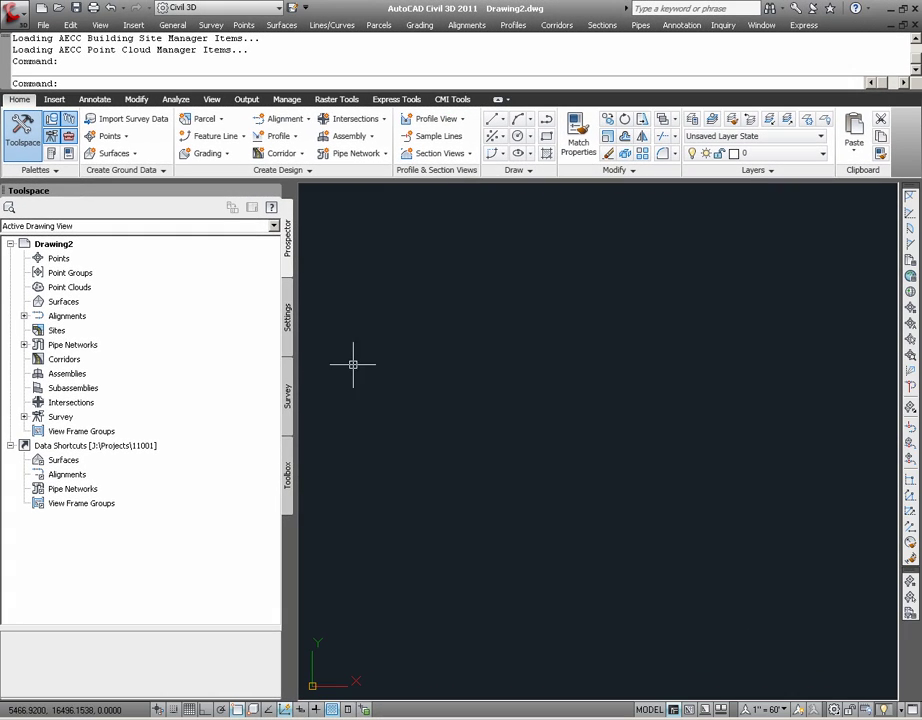
Expand the Alignments collection in Prospector and view the Alignment creation commands on the Home ribbon.
{"action": "left_click", "coordinate": [368, 370]}
{"action": "left_click", "coordinate": [413, 380]}
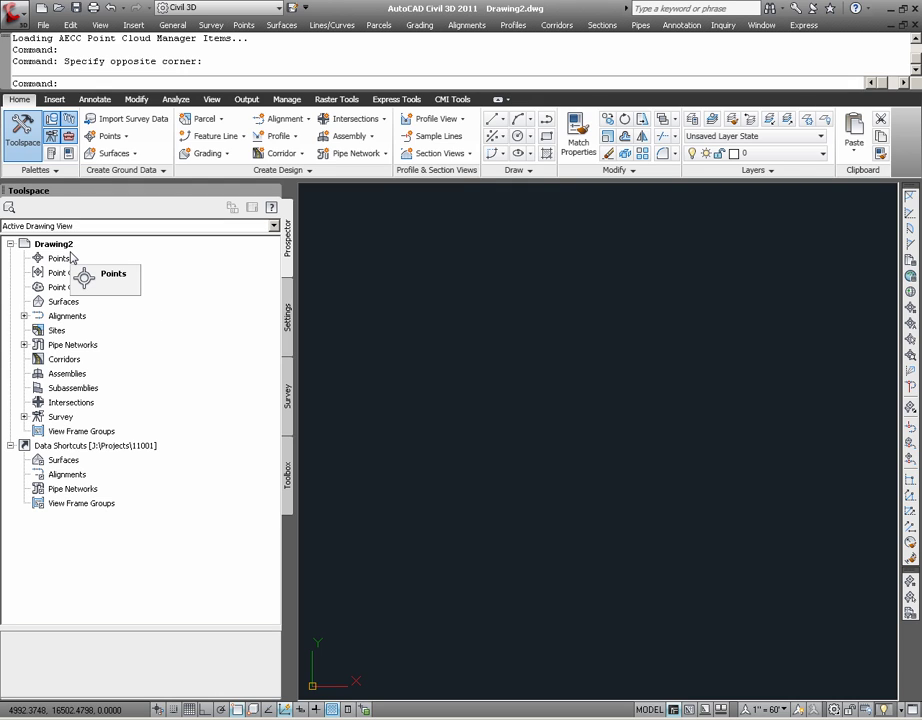
{"action": "left_click", "coordinate": [24, 316]}
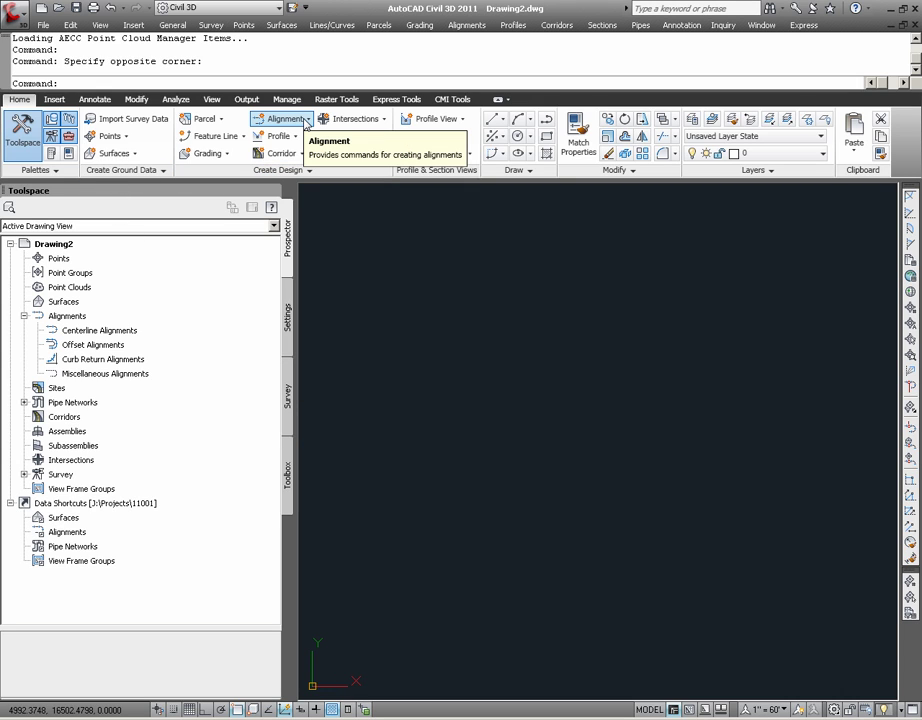
{"action": "left_click", "coordinate": [306, 123]}
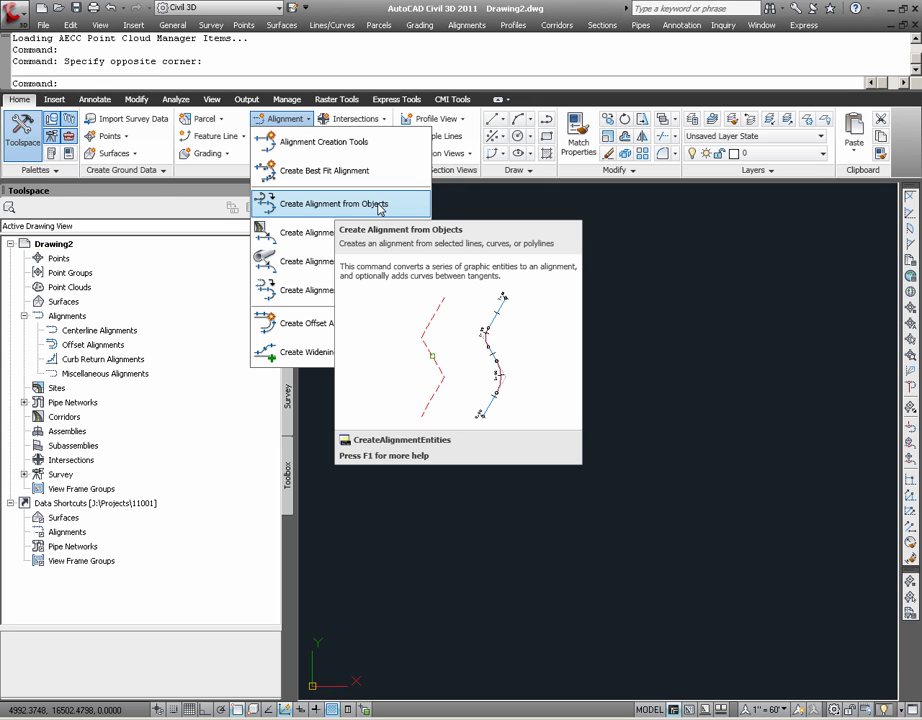
Draw a five-segment zigzag of lines rising from the lower left, the first segment 500 long.
{"action": "left_click", "coordinate": [601, 424]}
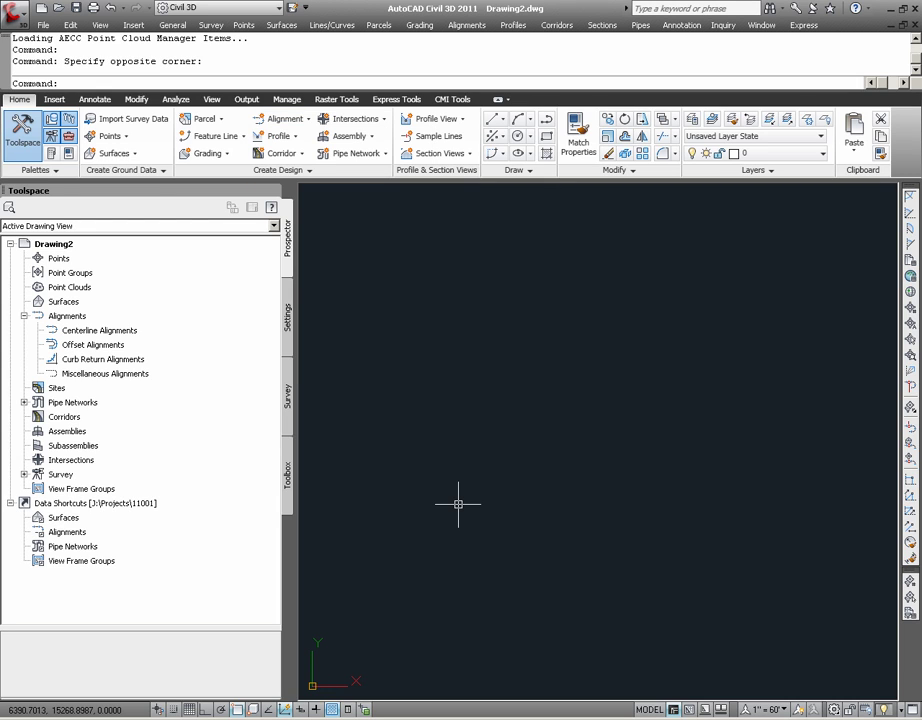
{"action": "type", "text": "L"}
{"action": "key", "text": "Return"}
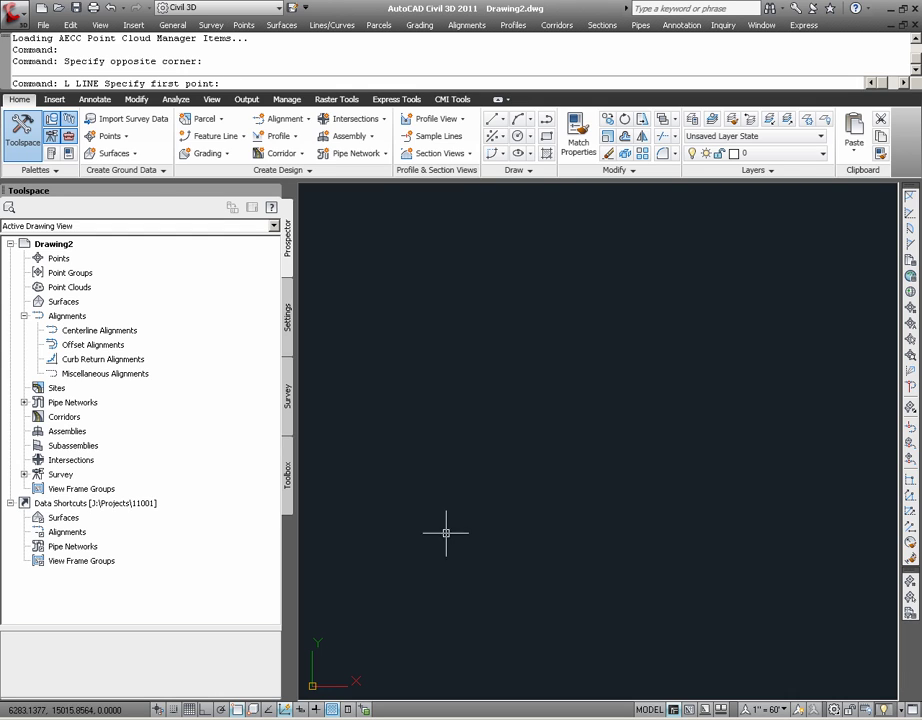
{"action": "left_click", "coordinate": [355, 645]}
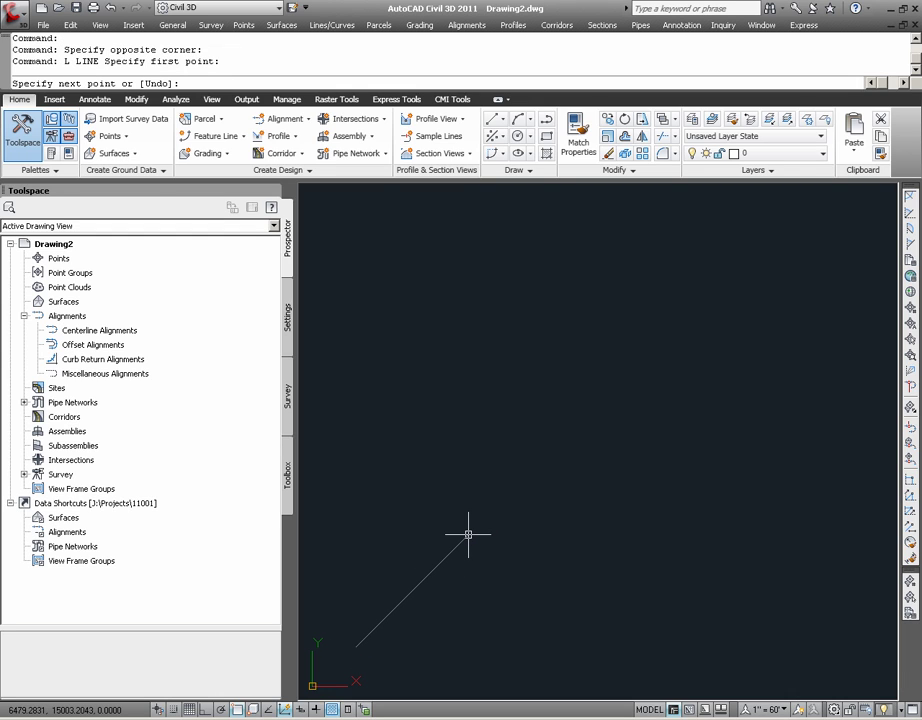
{"action": "type", "text": "500"}
{"action": "key", "text": "Return"}
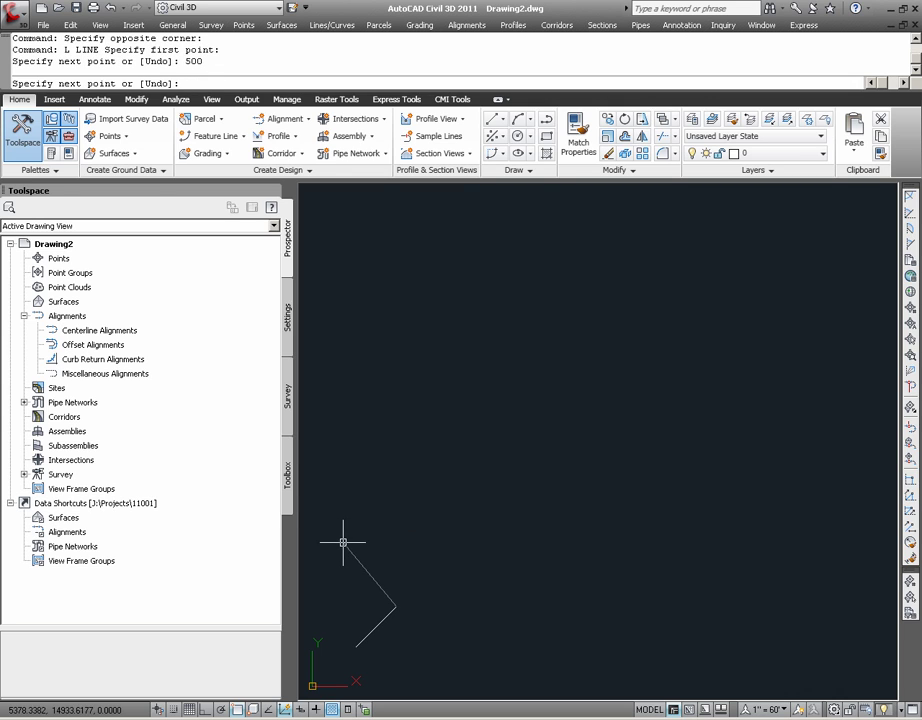
{"action": "left_click", "coordinate": [350, 550]}
{"action": "left_click", "coordinate": [436, 468]}
{"action": "left_click", "coordinate": [352, 385]}
{"action": "left_click", "coordinate": [466, 262]}
{"action": "key", "text": "Return"}
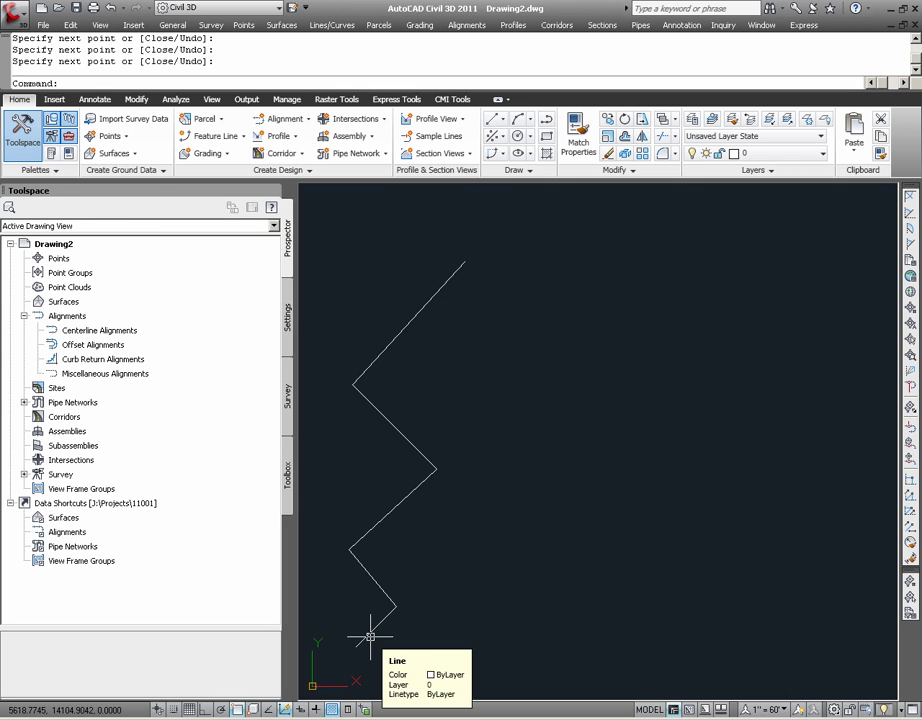
Copy the whole zigzag with CO to a position just to its right.
{"action": "left_click", "coordinate": [494, 689]}
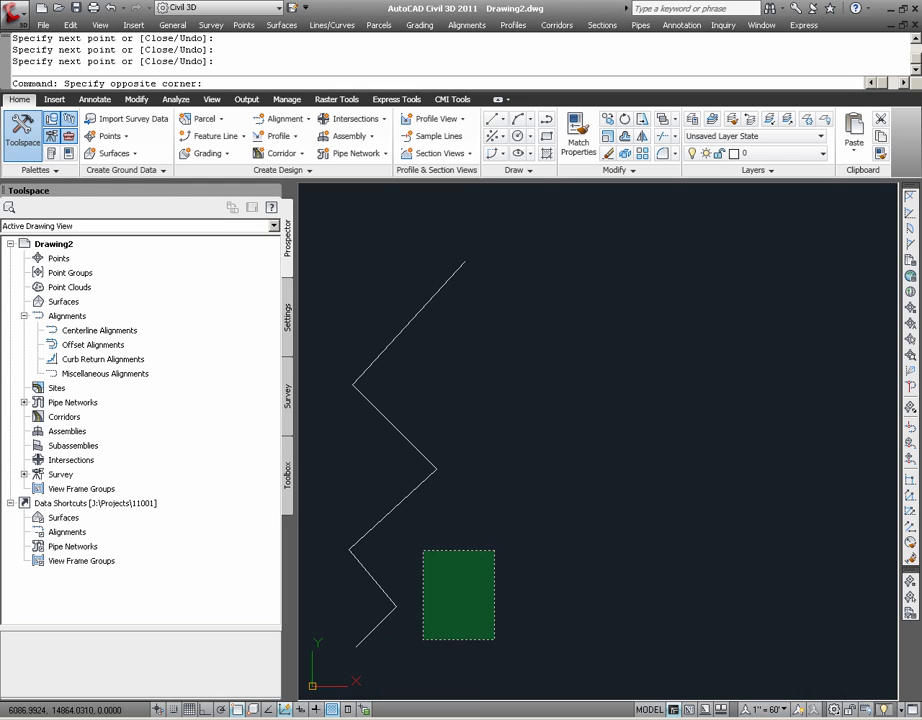
{"action": "left_click", "coordinate": [355, 300]}
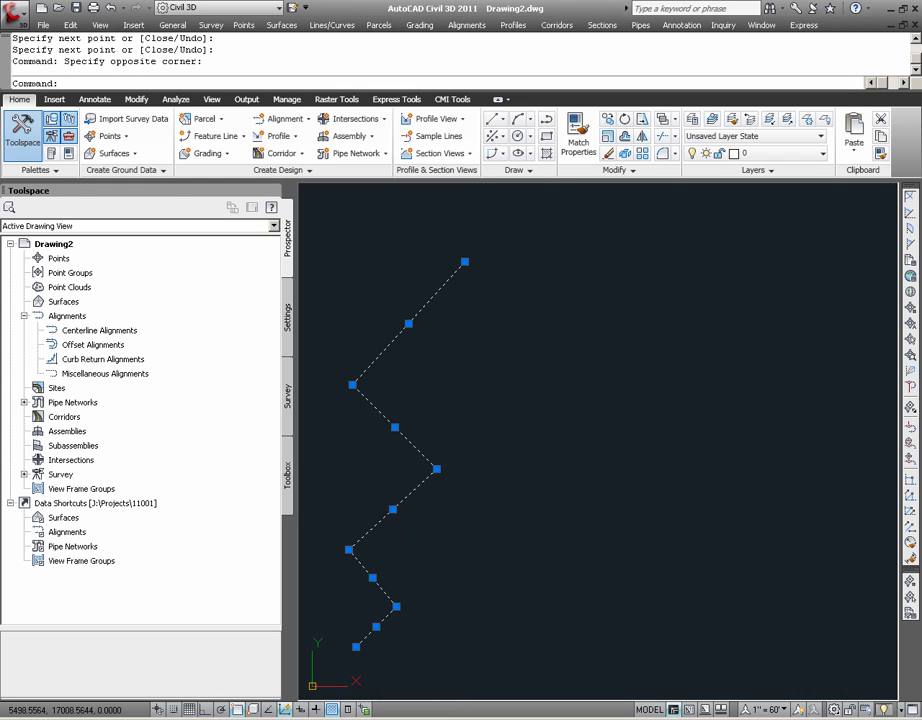
{"action": "type", "text": "co"}
{"action": "key", "text": "Return"}
{"action": "left_click", "coordinate": [401, 346]}
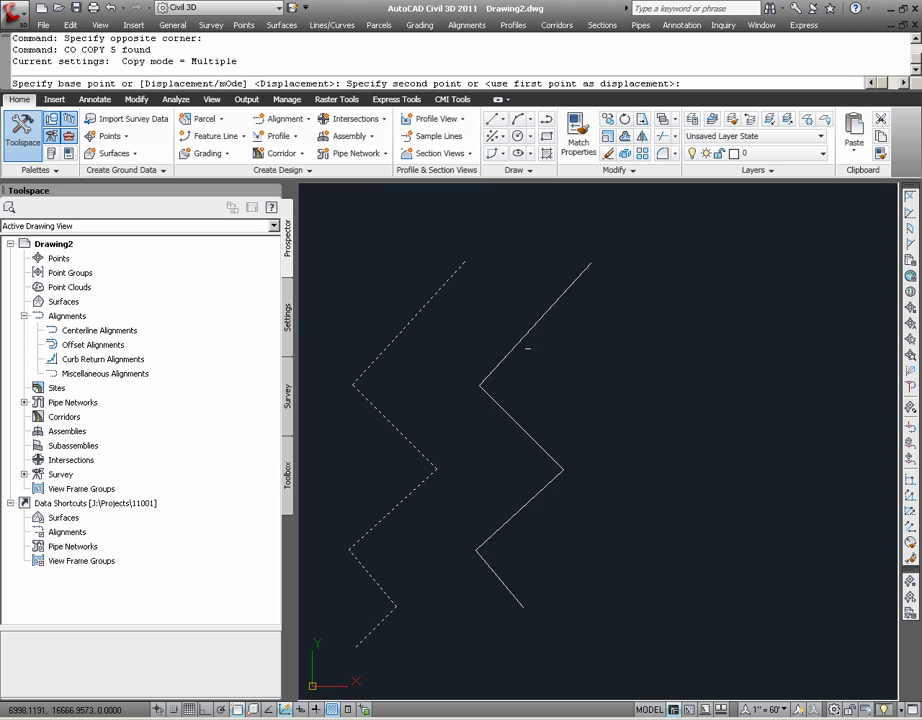
{"action": "left_click", "coordinate": [596, 352]}
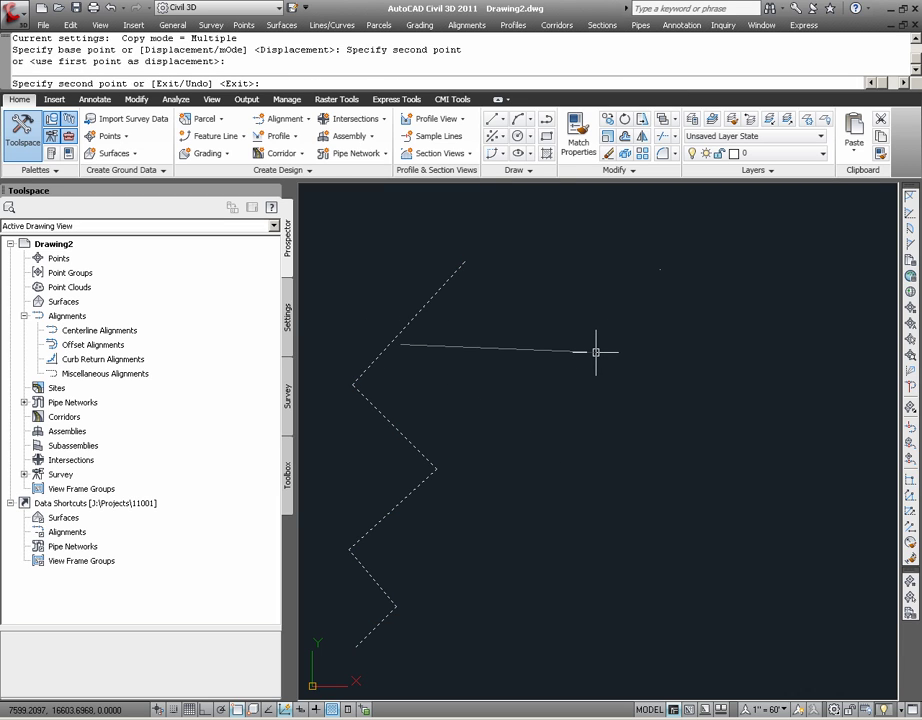
{"action": "key", "text": "Return"}
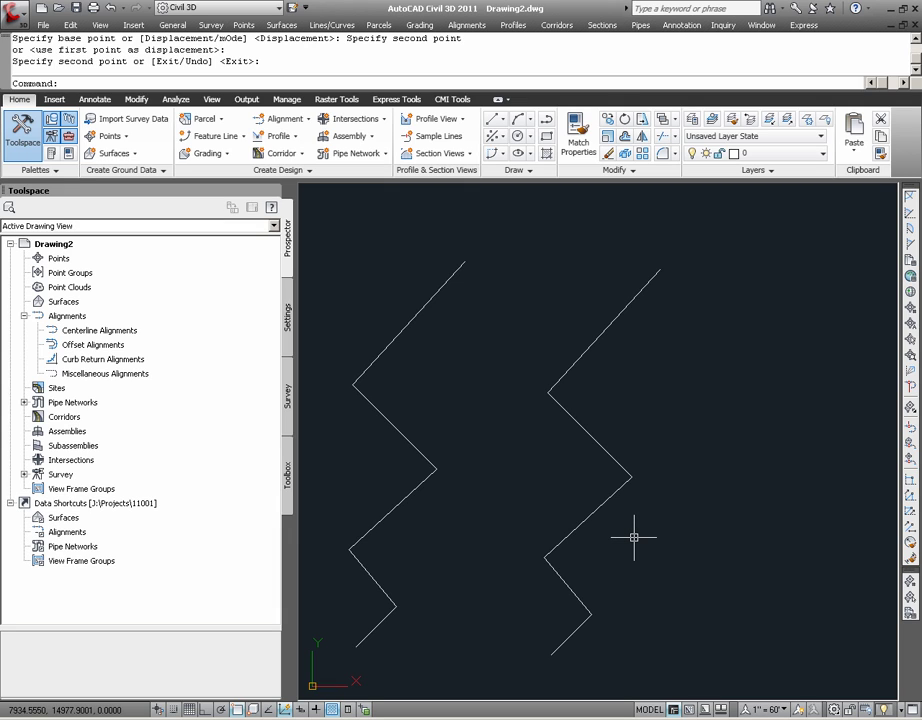
Start the FILLET command with a fillet radius of 200.
{"action": "type", "text": "F"}
{"action": "key", "text": "Return"}
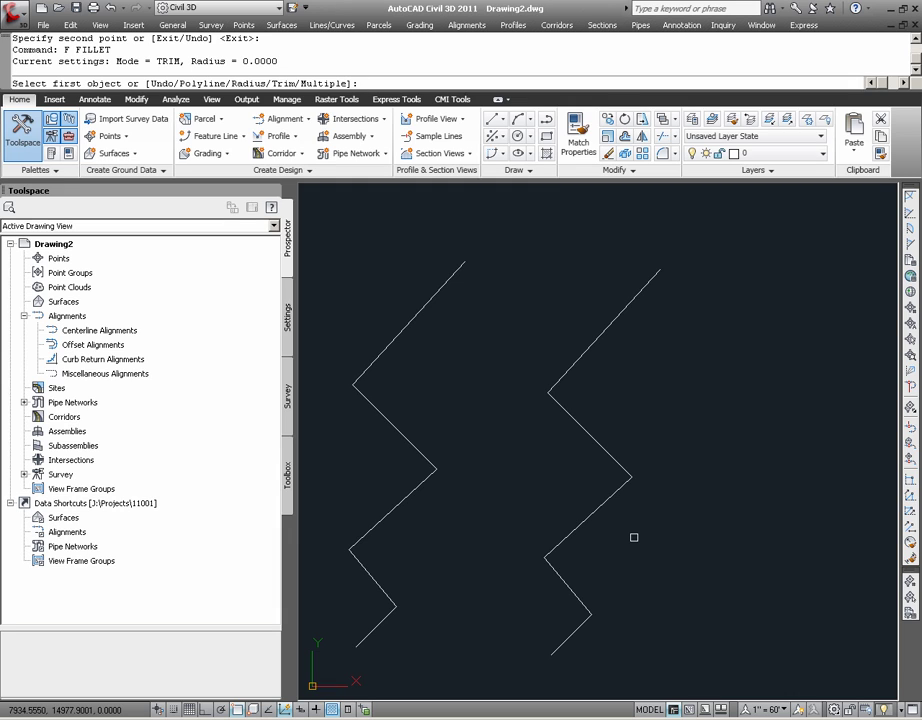
{"action": "type", "text": "R"}
{"action": "key", "text": "Return"}
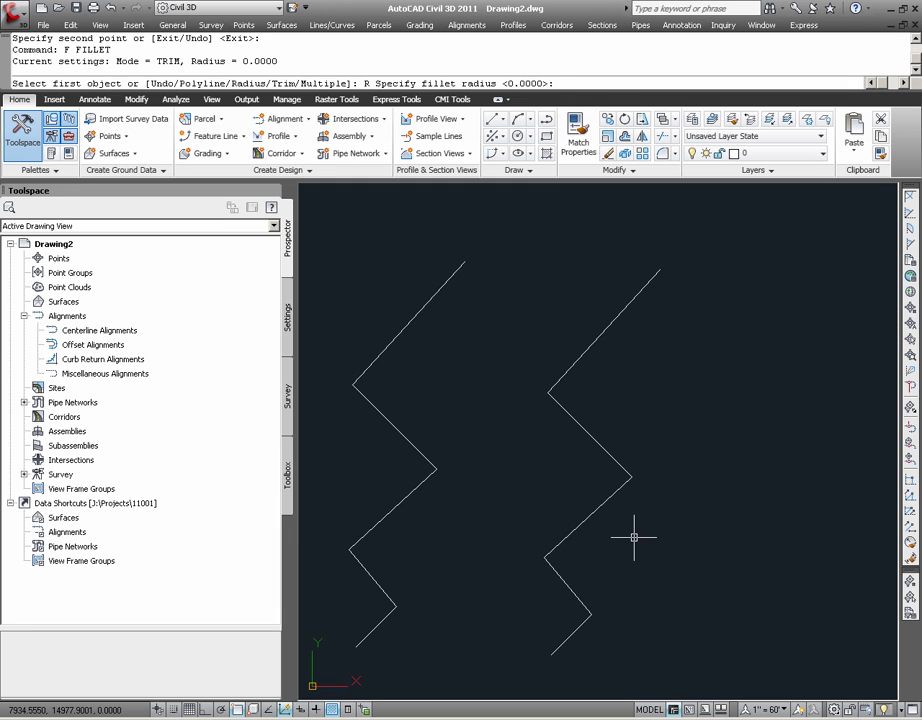
{"action": "type", "text": "200"}
{"action": "key", "text": "Return"}
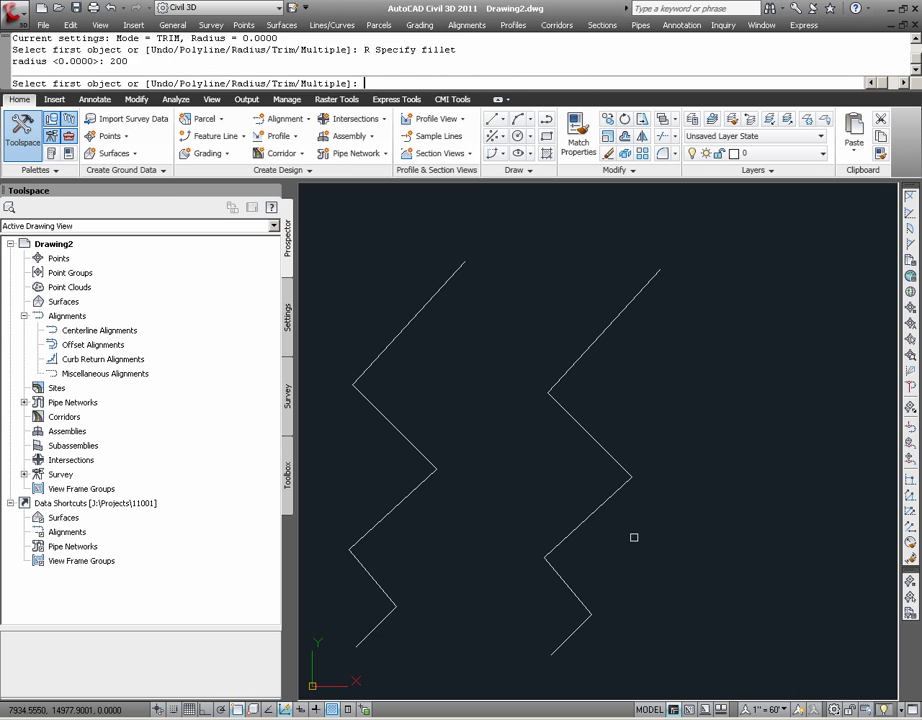
Round the four corners of the right zigzag with 200-radius arcs, working bottom to top.
{"action": "left_click", "coordinate": [571, 634]}
{"action": "left_click", "coordinate": [573, 590]}
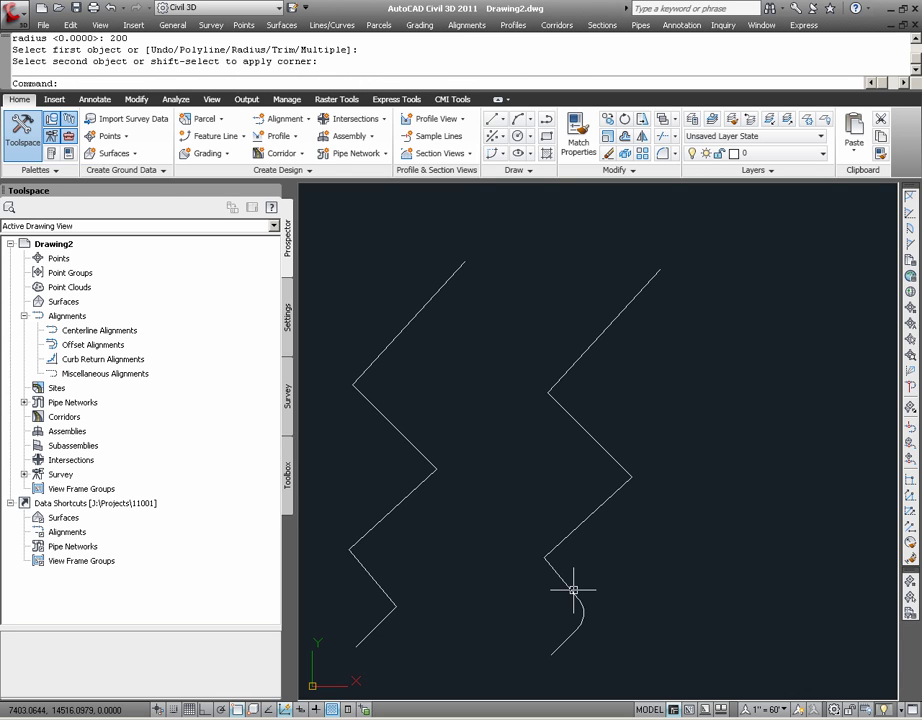
{"action": "key", "text": "Return"}
{"action": "left_click", "coordinate": [566, 580]}
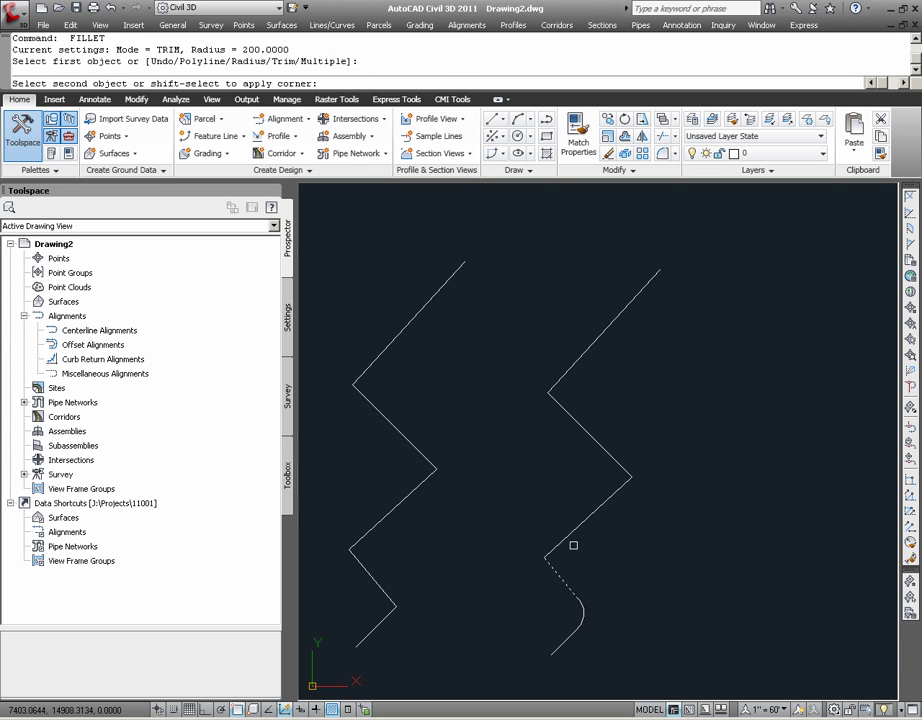
{"action": "left_click", "coordinate": [573, 530]}
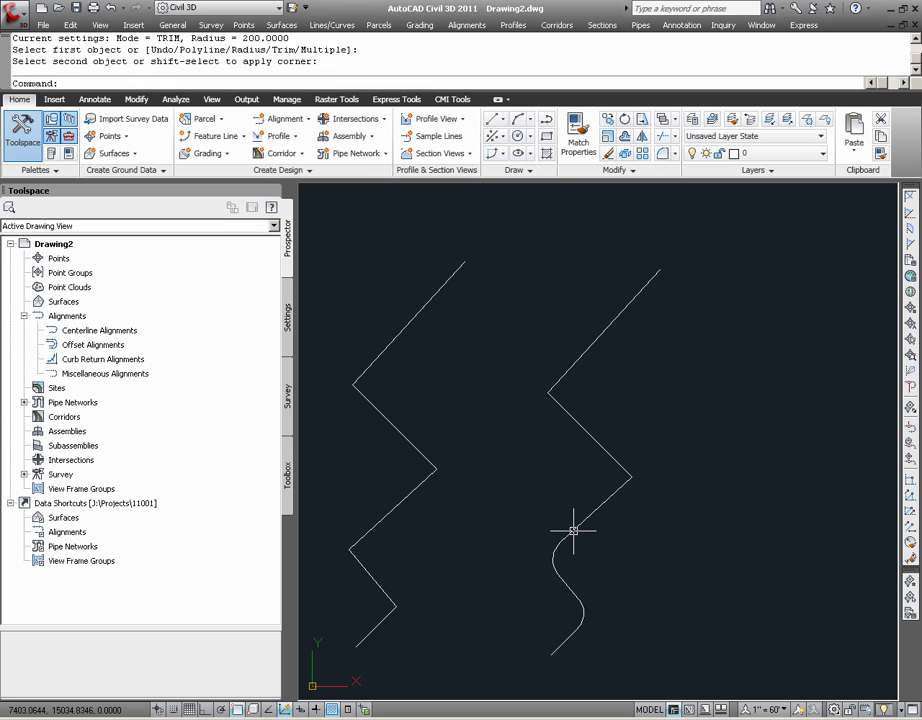
{"action": "key", "text": "Return"}
{"action": "left_click", "coordinate": [605, 500]}
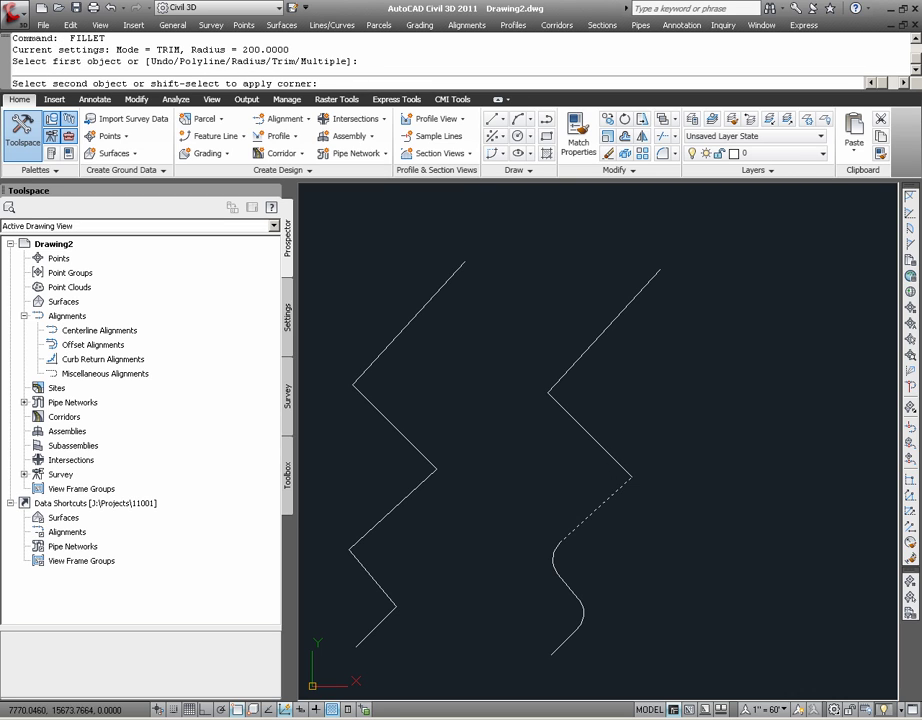
{"action": "left_click", "coordinate": [566, 405]}
{"action": "key", "text": "Return"}
{"action": "left_click", "coordinate": [569, 412]}
{"action": "left_click", "coordinate": [584, 354]}
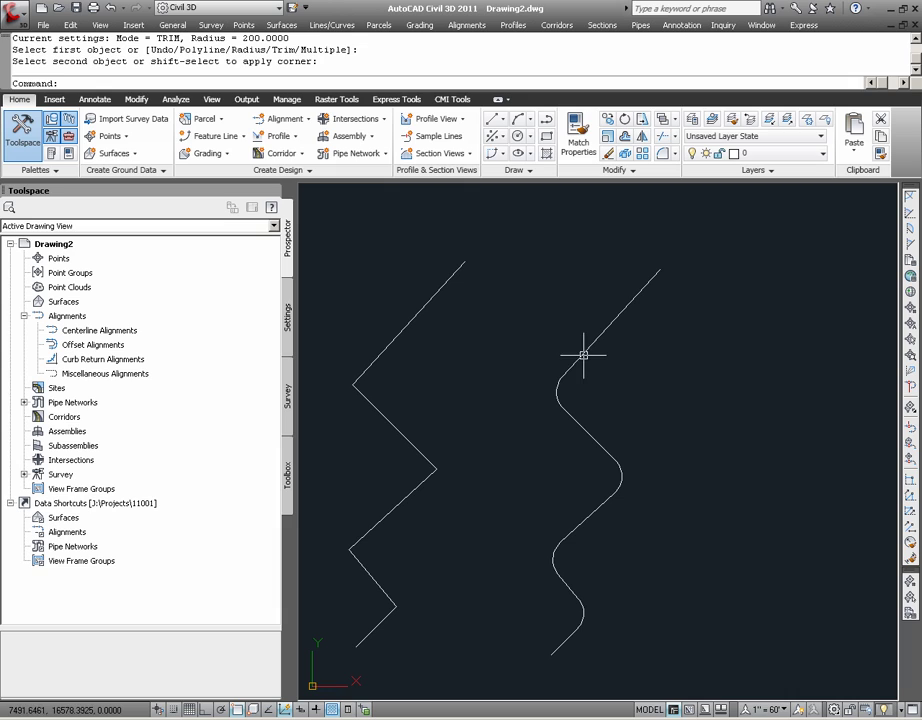
Run Create Alignment from Objects on the left zigzag's five lines and accept their direction.
{"action": "left_click", "coordinate": [306, 120]}
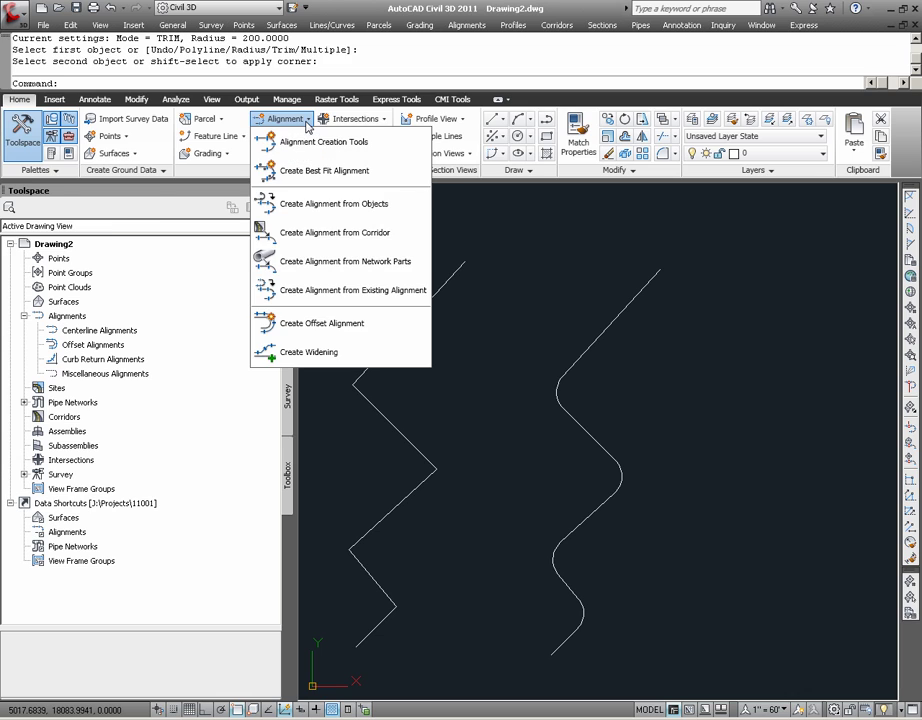
{"action": "left_click", "coordinate": [339, 210]}
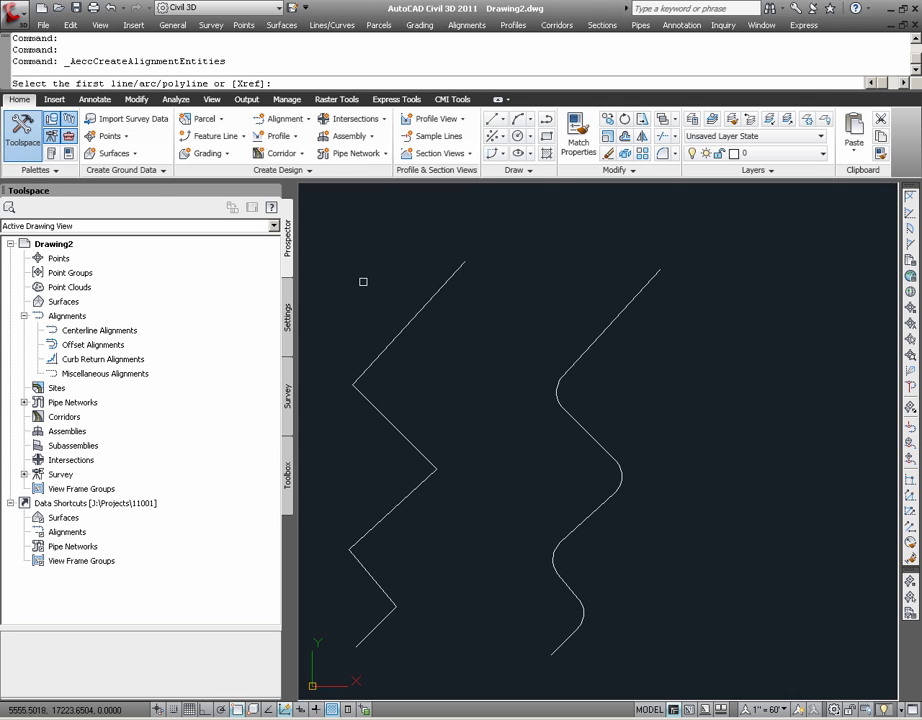
{"action": "left_click", "coordinate": [366, 634]}
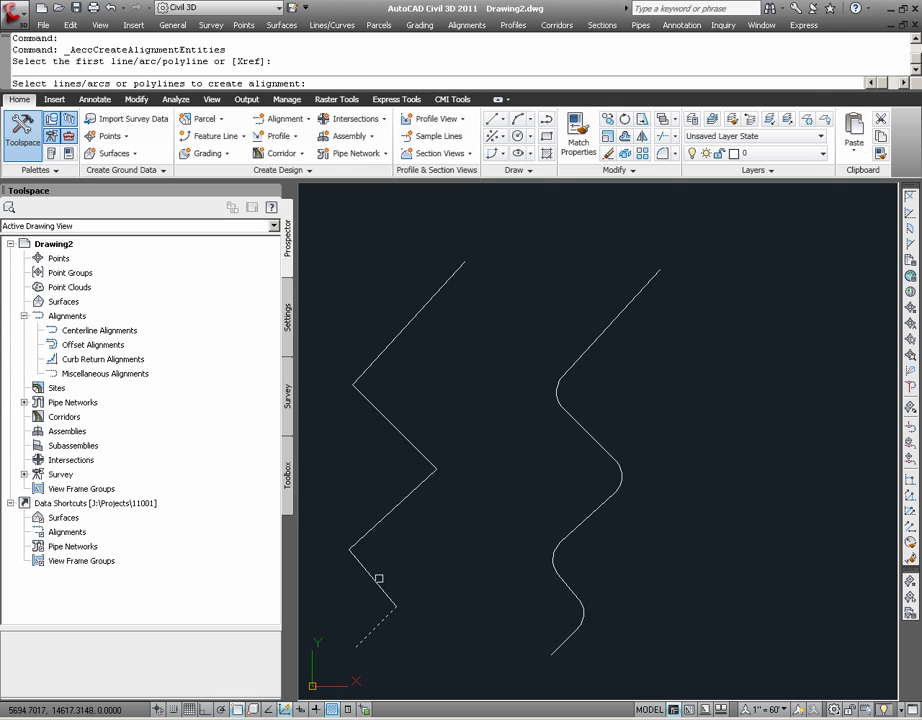
{"action": "left_click", "coordinate": [378, 582]}
{"action": "left_click", "coordinate": [386, 513]}
{"action": "left_click", "coordinate": [399, 434]}
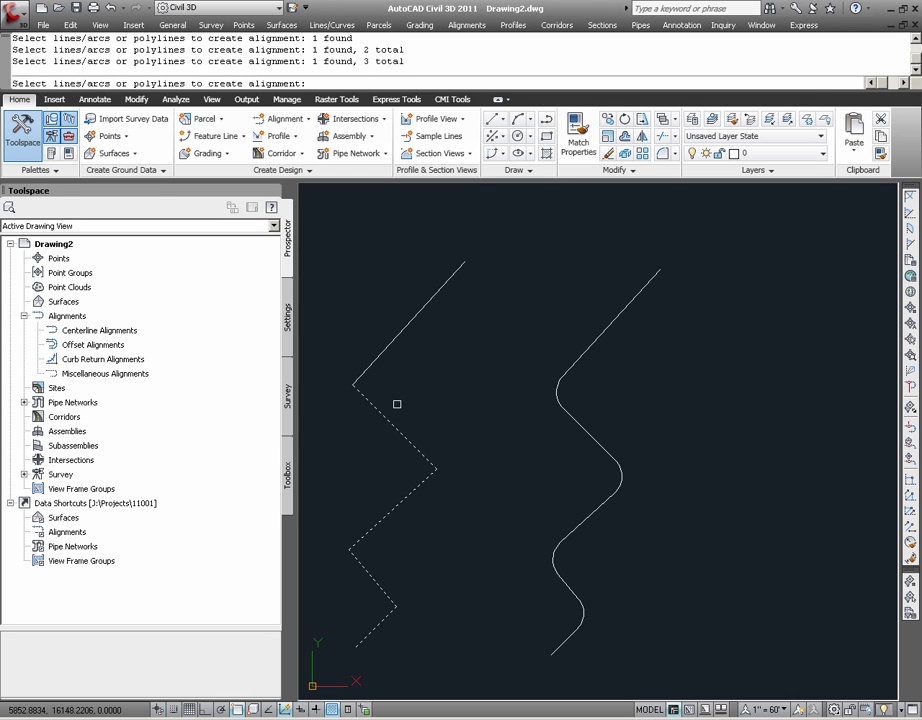
{"action": "left_click", "coordinate": [393, 340]}
{"action": "key", "text": "Return"}
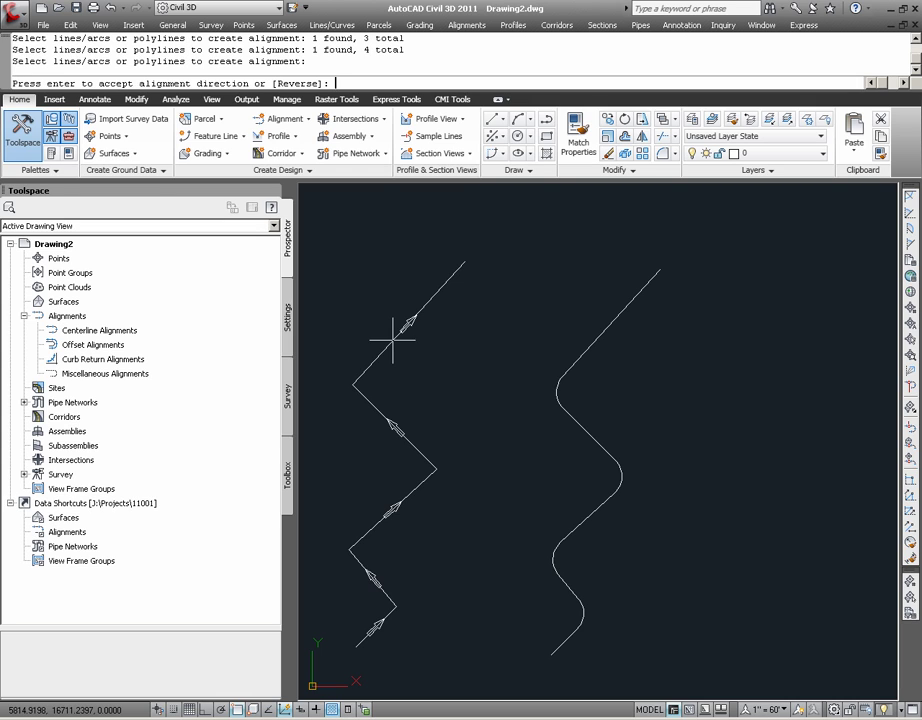
{"action": "key", "text": "Return"}
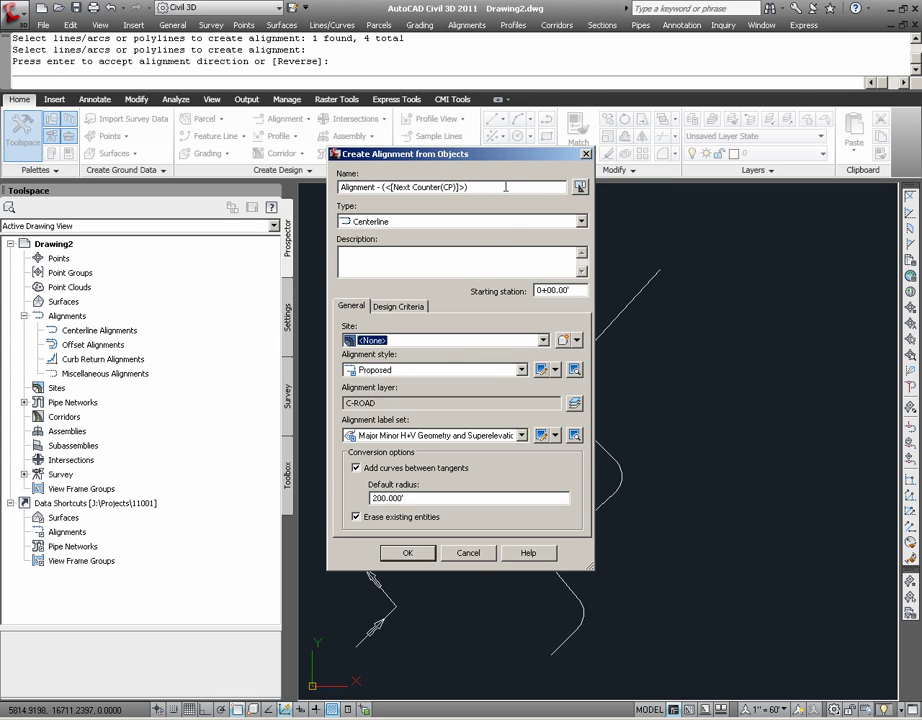
Name it Alignment1, use Major Minor and Geometry Points labels, add no curves between tangents, and create it.
{"action": "left_click_drag", "start_coordinate": [468, 187], "coordinate": [378, 188]}
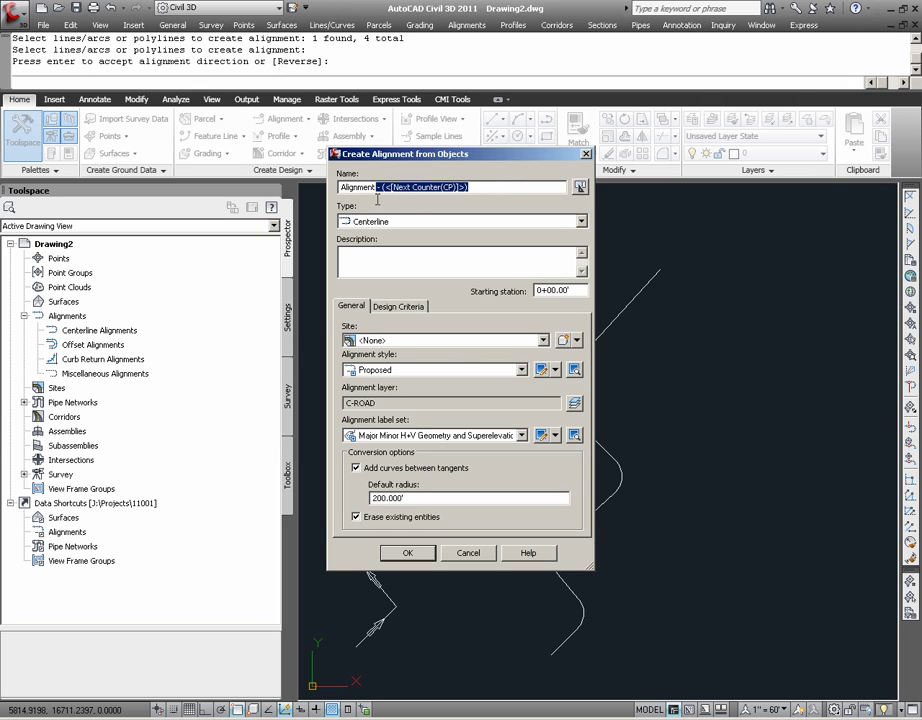
{"action": "type", "text": "1"}
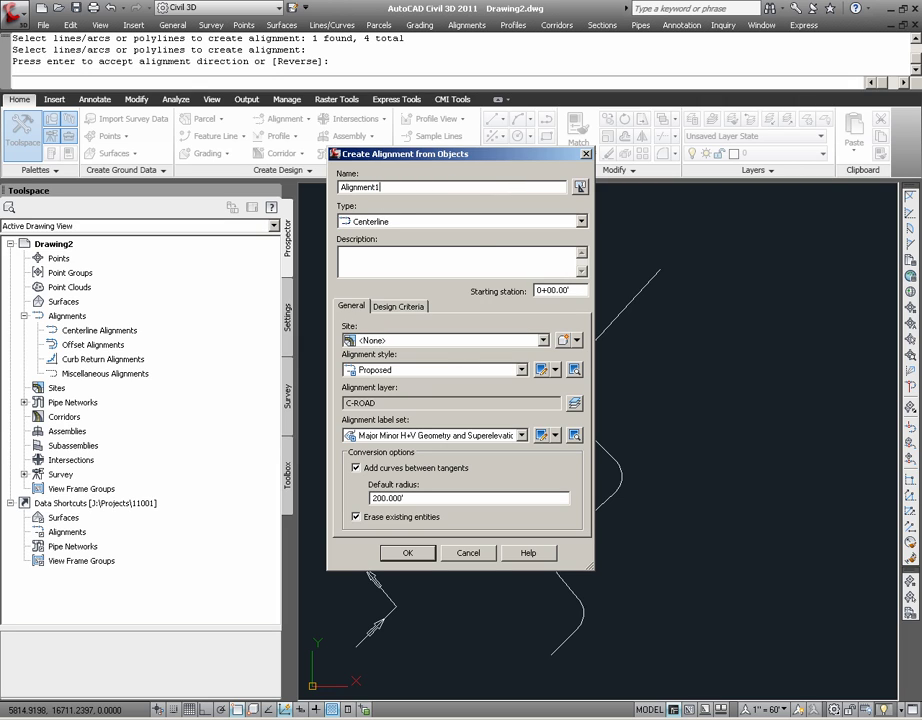
{"action": "left_click", "coordinate": [395, 469]}
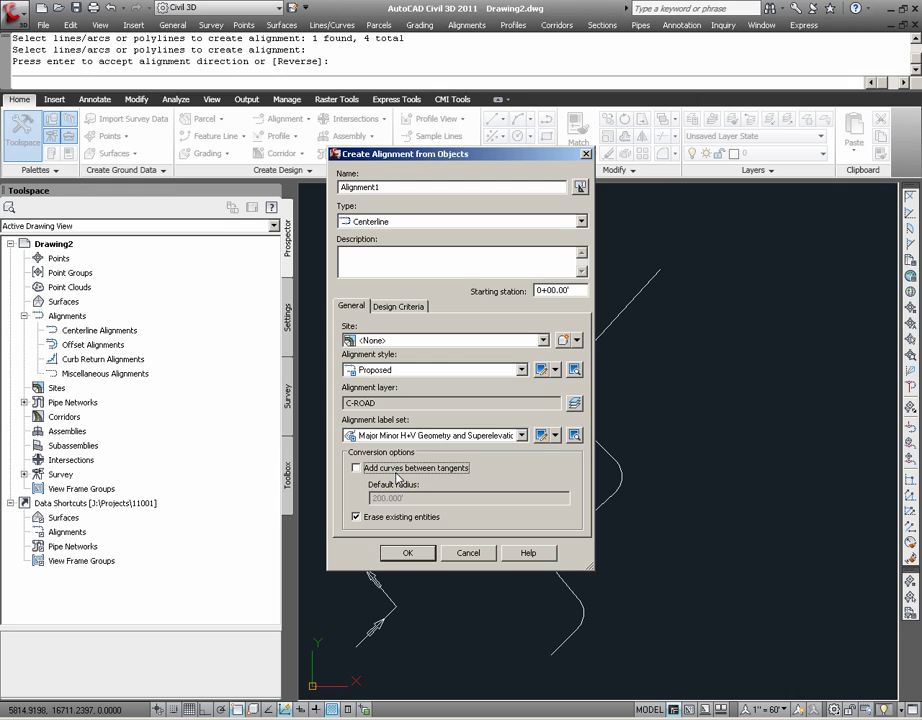
{"action": "left_click", "coordinate": [408, 437]}
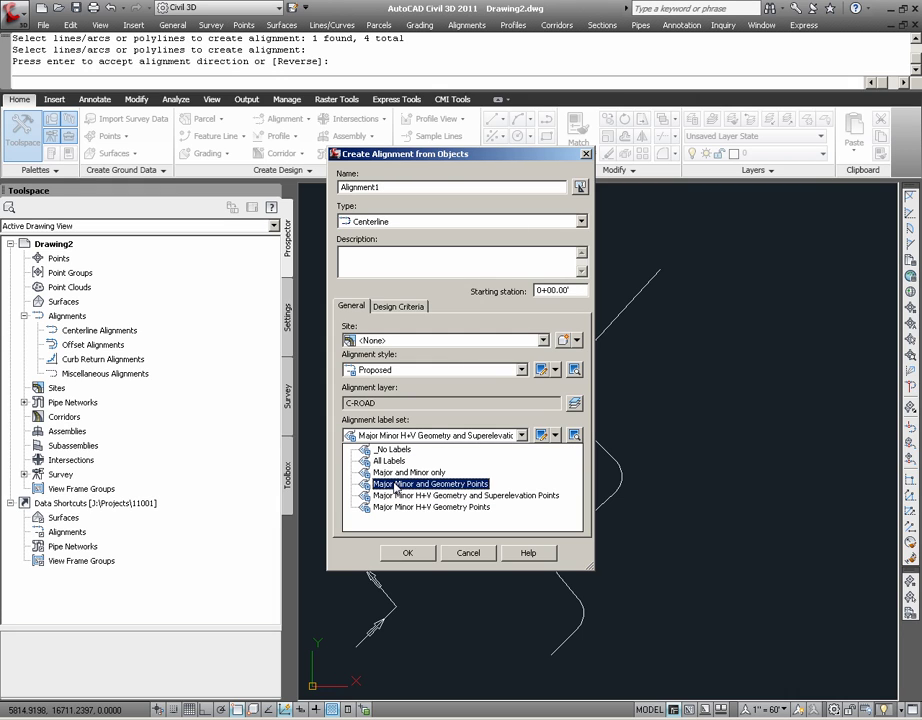
{"action": "left_click", "coordinate": [396, 484]}
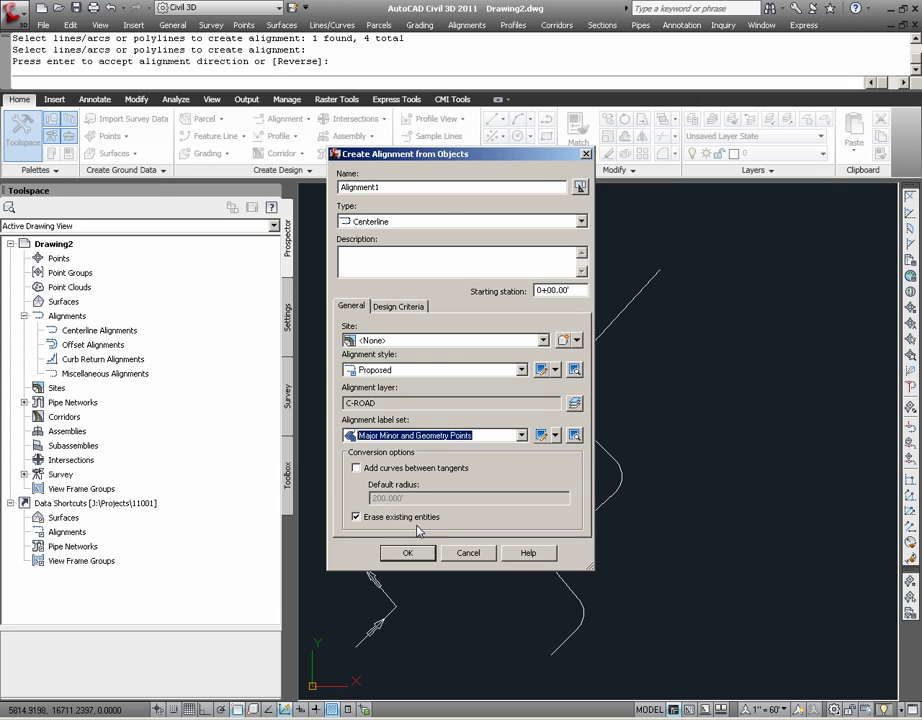
{"action": "left_click", "coordinate": [422, 556]}
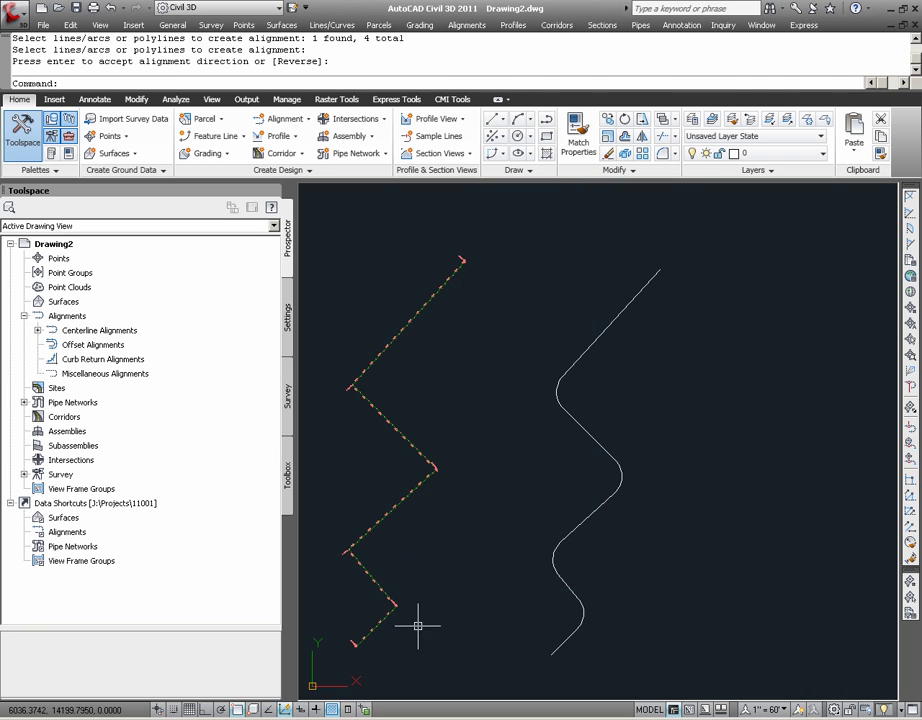
Inspect the labels along Alignment1, then expand Centerline Alignments to list it.
{"action": "scroll", "coordinate": [377, 634], "scroll_direction": "up", "scroll_amount": 2}
{"action": "scroll", "coordinate": [402, 617], "scroll_direction": "up", "scroll_amount": 3}
{"action": "type", "text": "p"}
{"action": "key", "text": "Return"}
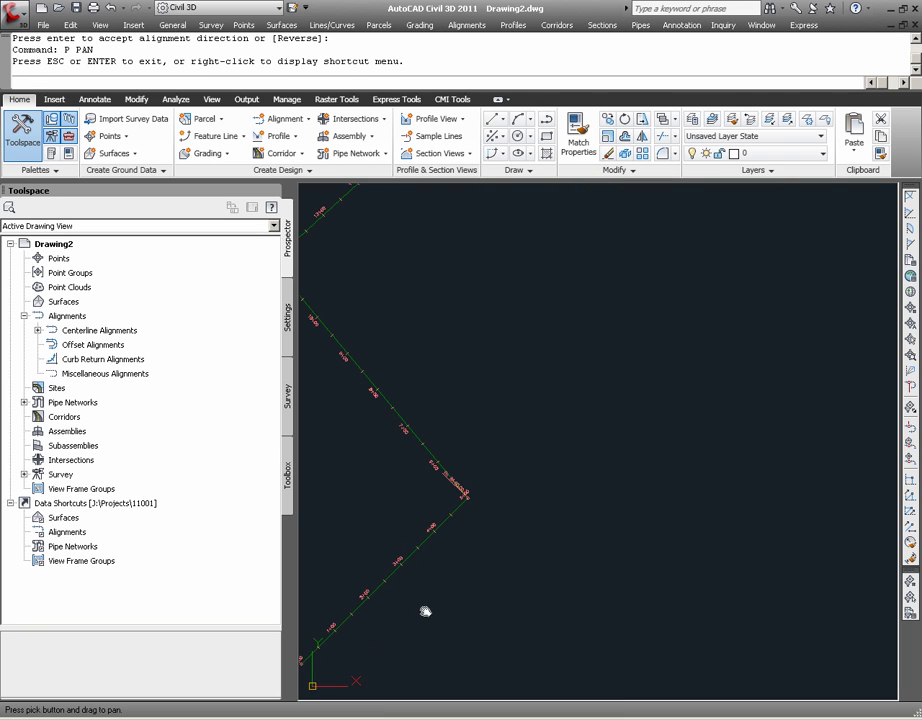
{"action": "left_click_drag", "start_coordinate": [422, 611], "coordinate": [554, 506]}
{"action": "scroll", "coordinate": [423, 573], "scroll_direction": "up", "scroll_amount": 4}
{"action": "key", "text": "Escape"}
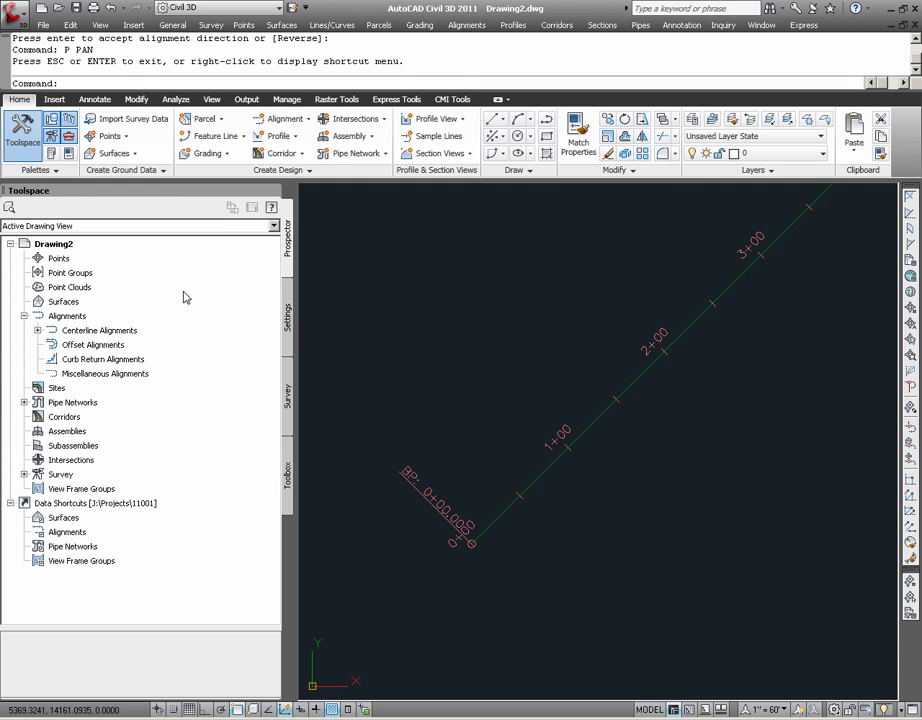
{"action": "left_click", "coordinate": [37, 330]}
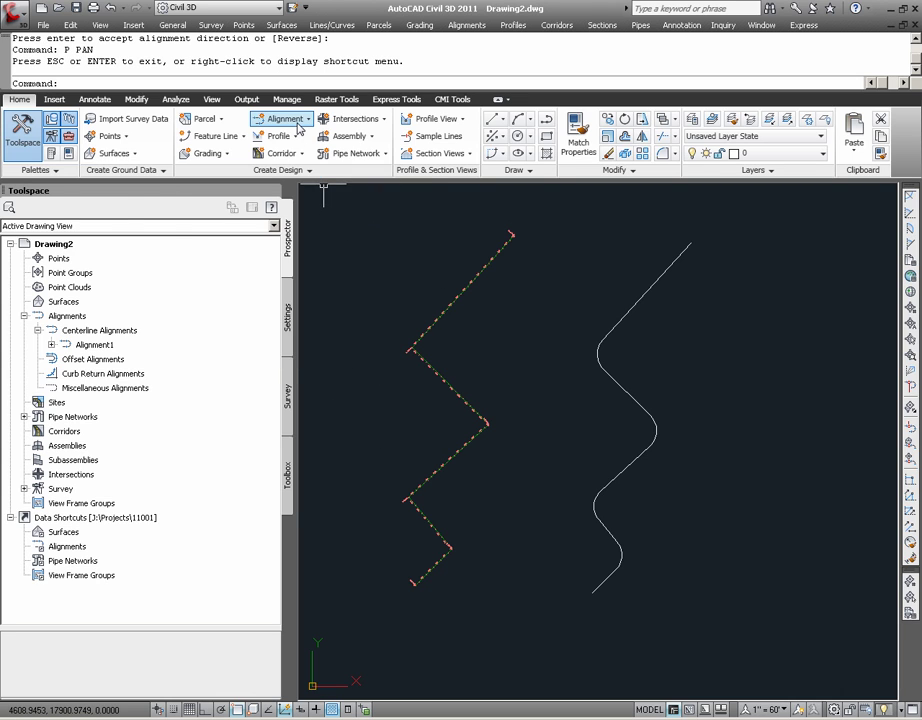
Run Create Alignment from Objects on the filleted right-hand polyline and accept its direction.
{"action": "left_click", "coordinate": [298, 127]}
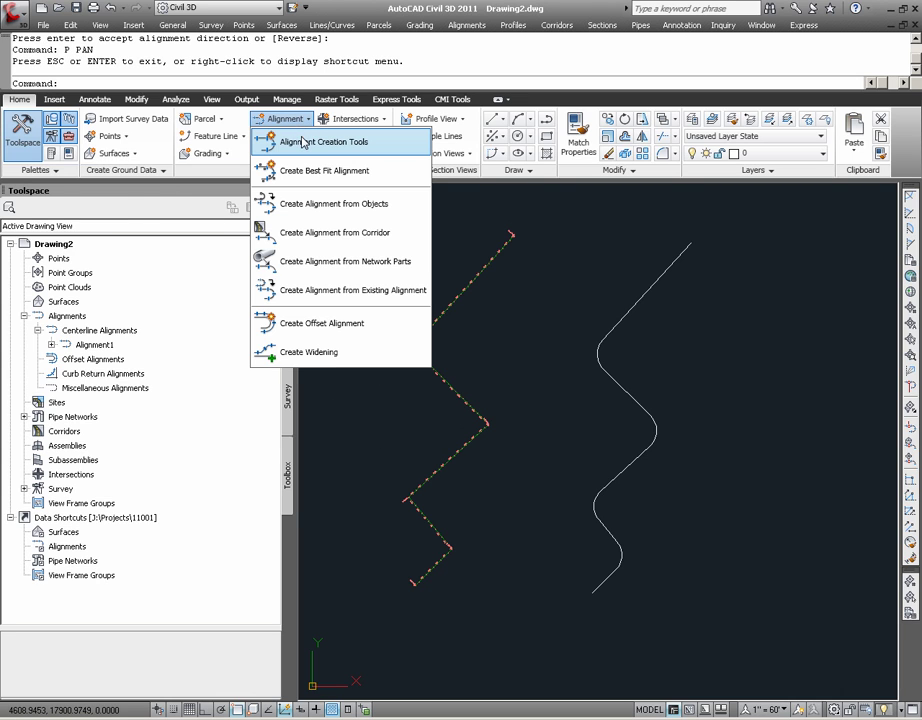
{"action": "left_click", "coordinate": [296, 208]}
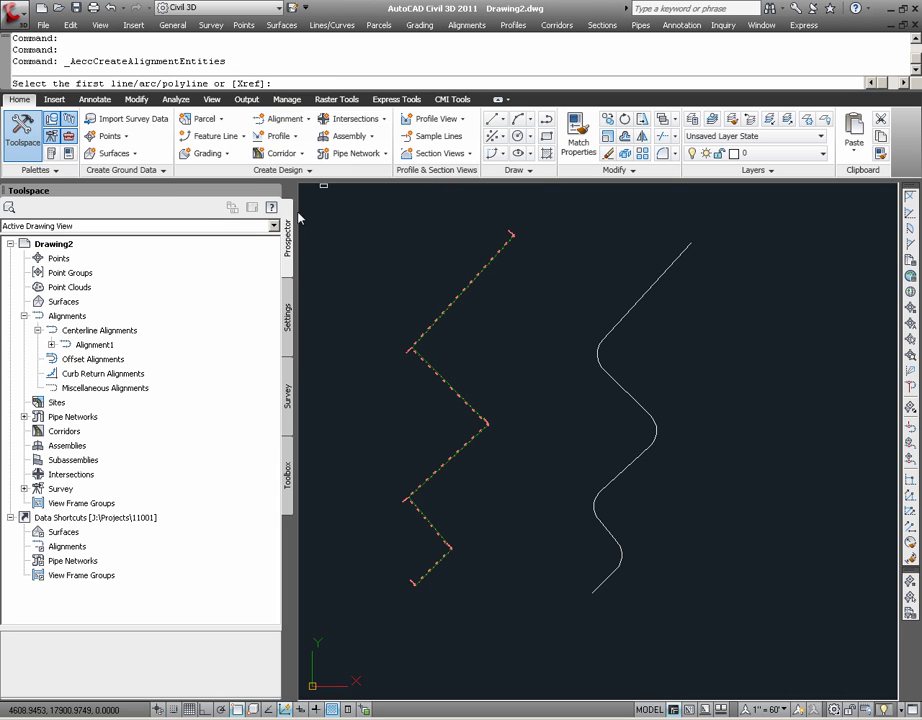
{"action": "left_click", "coordinate": [594, 588]}
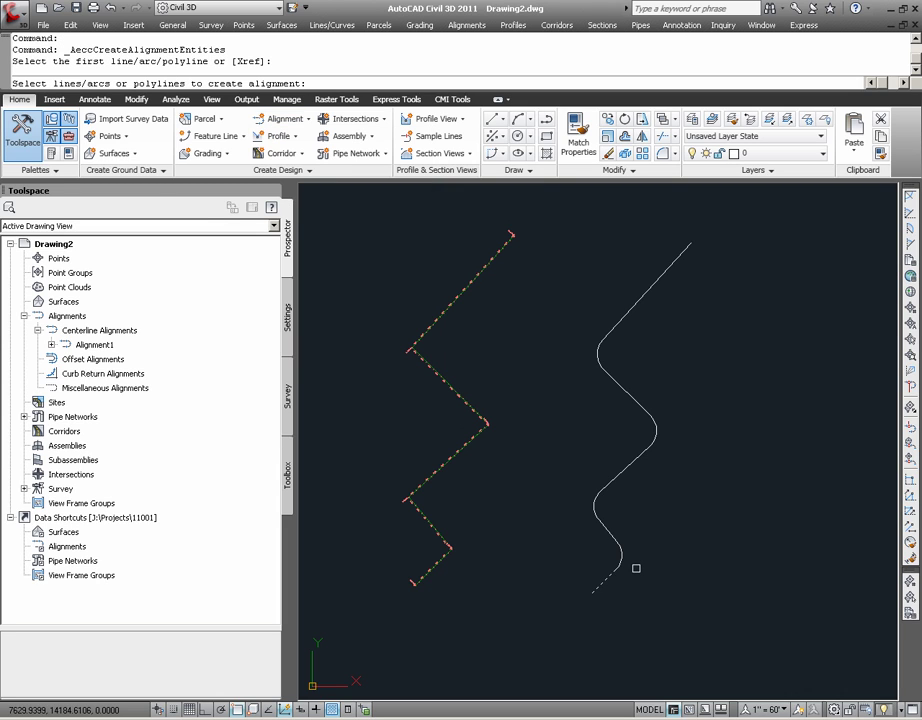
{"action": "left_click", "coordinate": [637, 568]}
{"action": "left_click", "coordinate": [585, 448]}
{"action": "left_click", "coordinate": [683, 490]}
{"action": "left_click", "coordinate": [578, 298]}
{"action": "key", "text": "Return"}
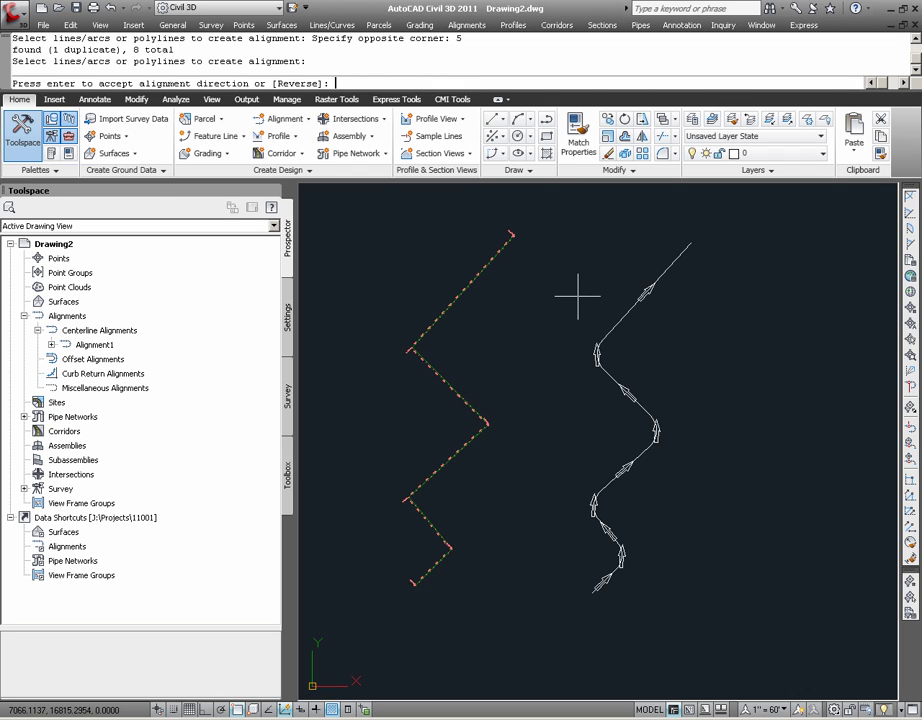
{"action": "key", "text": "Return"}
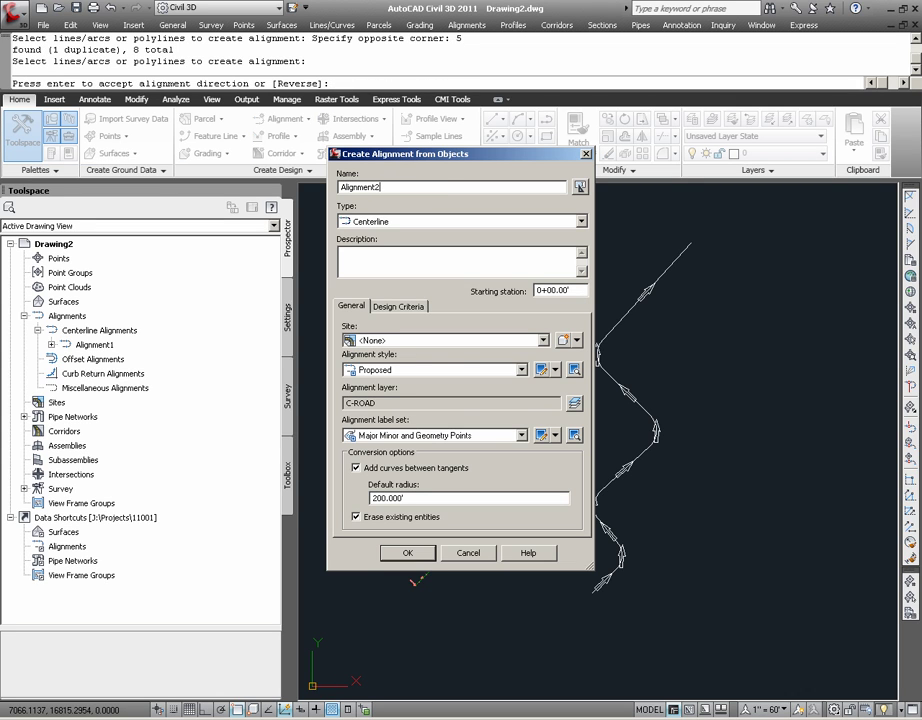
Create Alignment2 with Major Minor and Geometry Points labels and no curves between tangents.
{"action": "left_click", "coordinate": [489, 436]}
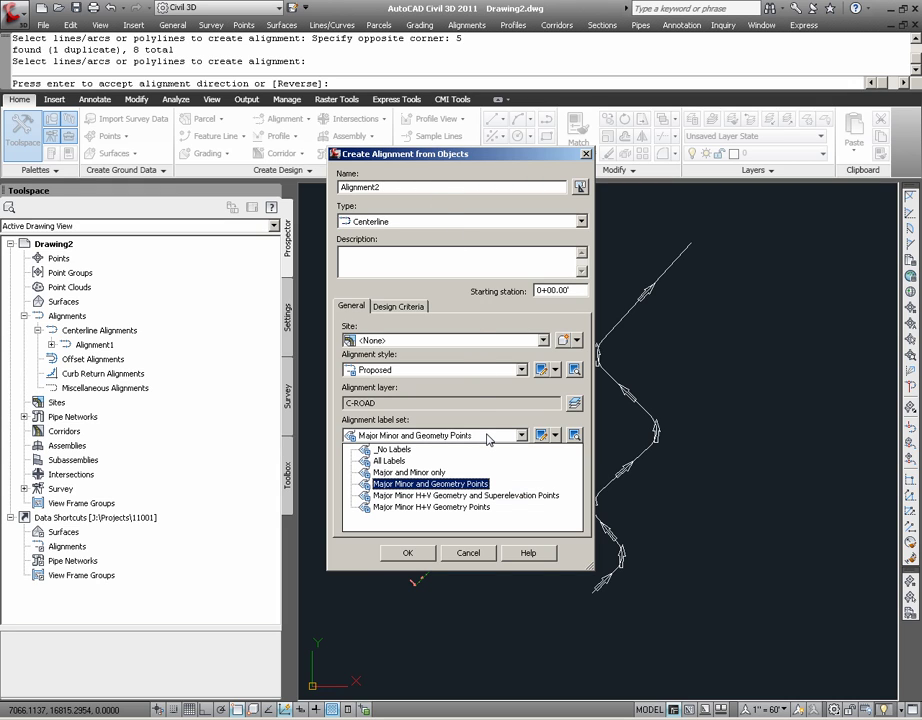
{"action": "left_click", "coordinate": [443, 485]}
{"action": "left_click", "coordinate": [357, 467]}
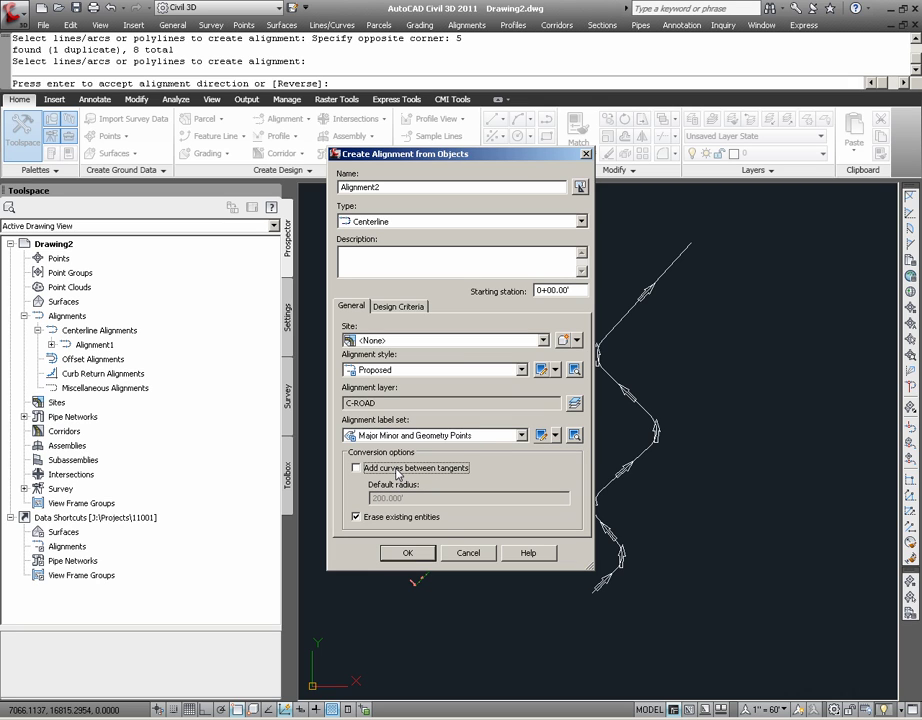
{"action": "left_click", "coordinate": [407, 552]}
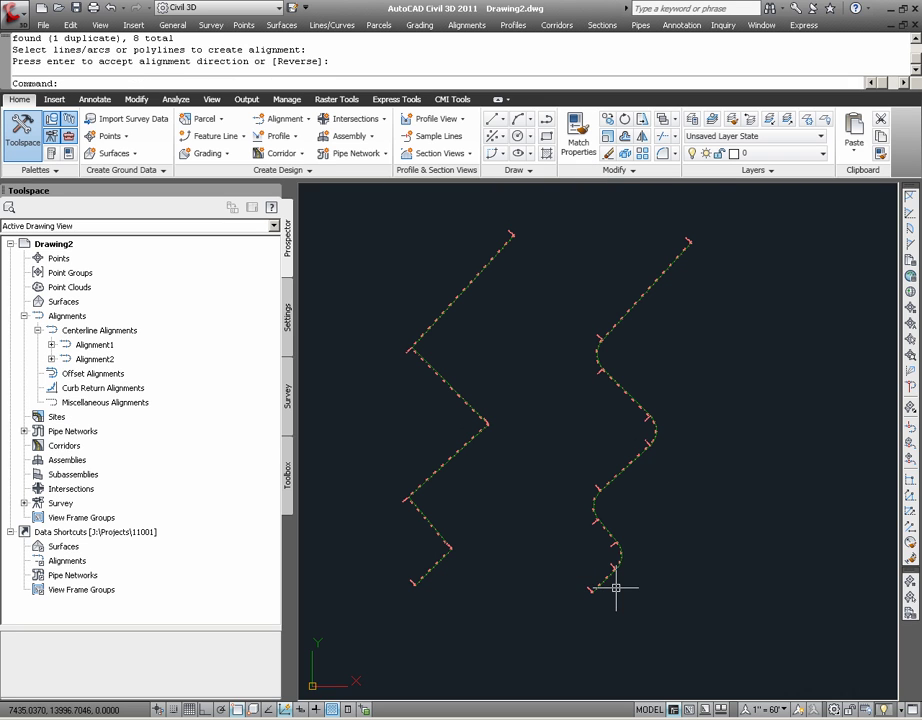
{"action": "scroll", "coordinate": [614, 580], "scroll_direction": "up", "scroll_amount": 2}
{"action": "scroll", "coordinate": [612, 577], "scroll_direction": "down", "scroll_amount": 2}
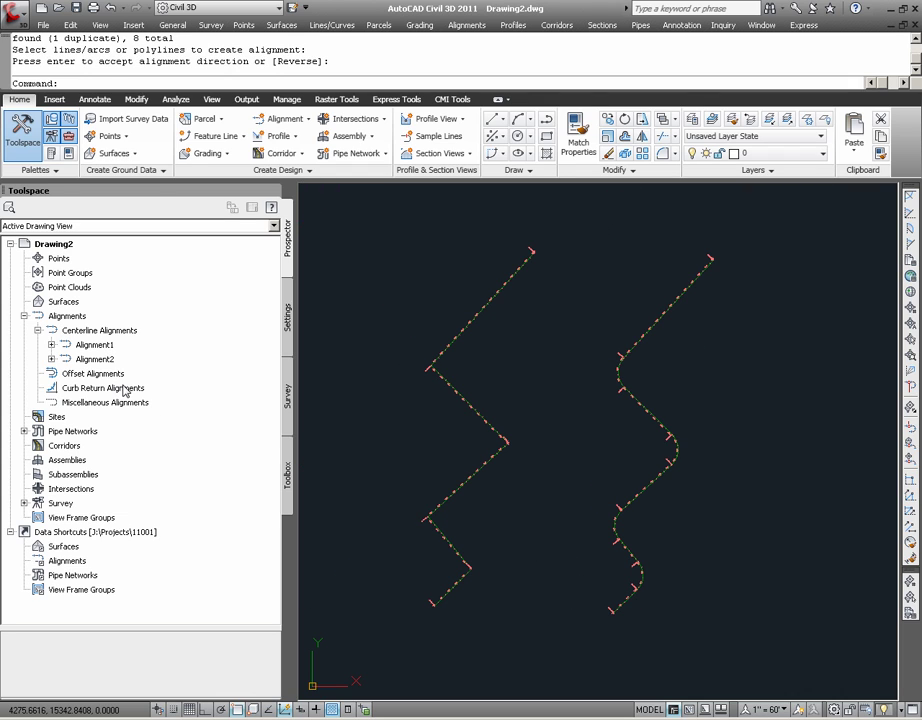
{"action": "mouse_move", "coordinate": [115, 369]}
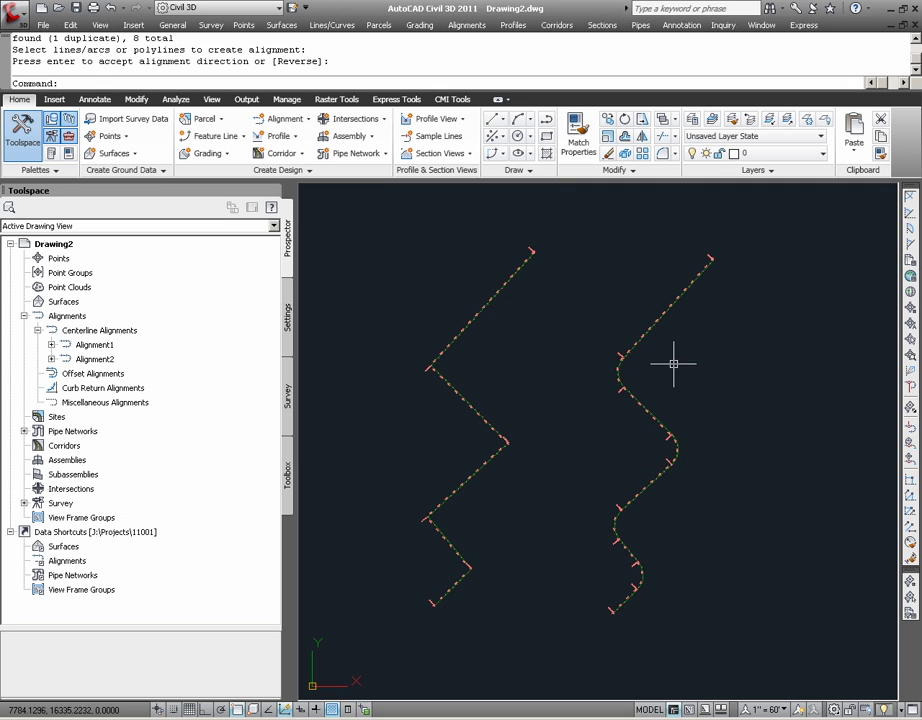
{"action": "mouse_move", "coordinate": [673, 364]}
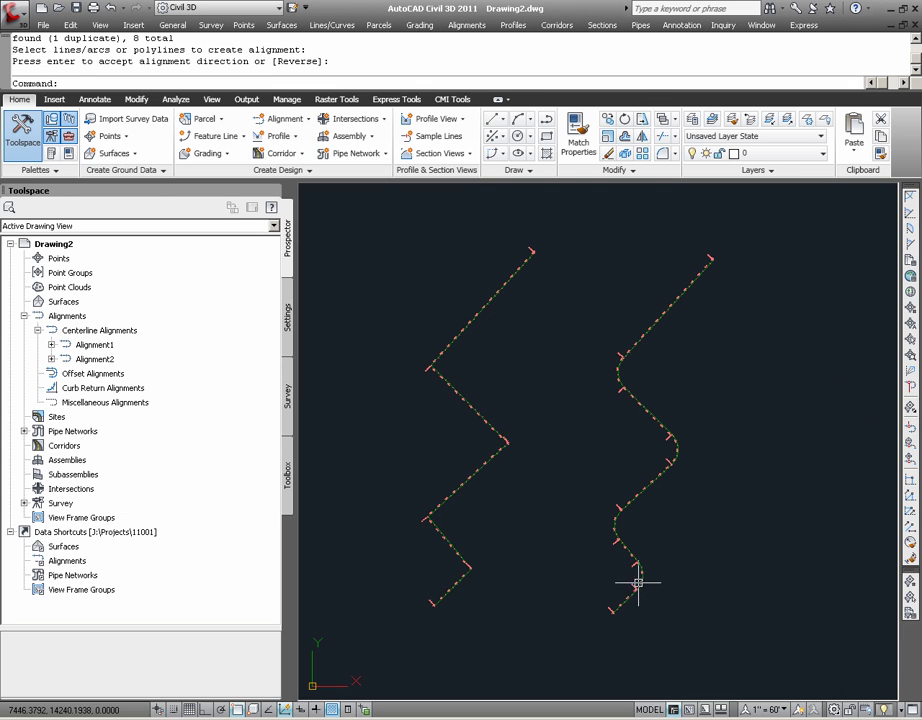
Select Alignment2, try moving one of its grip points, then undo the edit.
{"action": "scroll", "coordinate": [640, 587], "scroll_direction": "up", "scroll_amount": 3}
{"action": "left_click", "coordinate": [658, 555]}
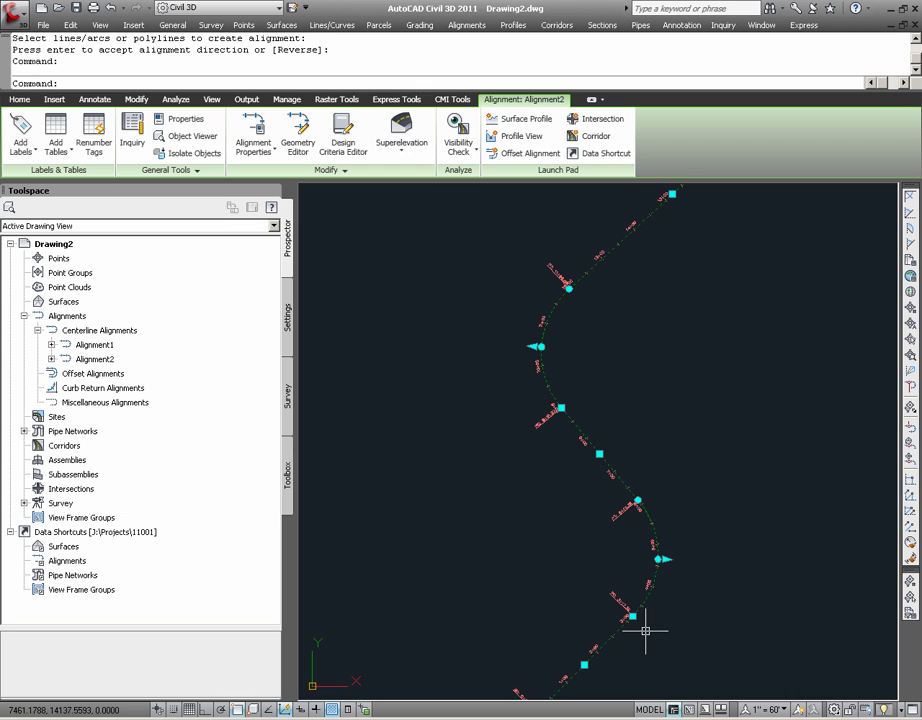
{"action": "mouse_move", "coordinate": [647, 635]}
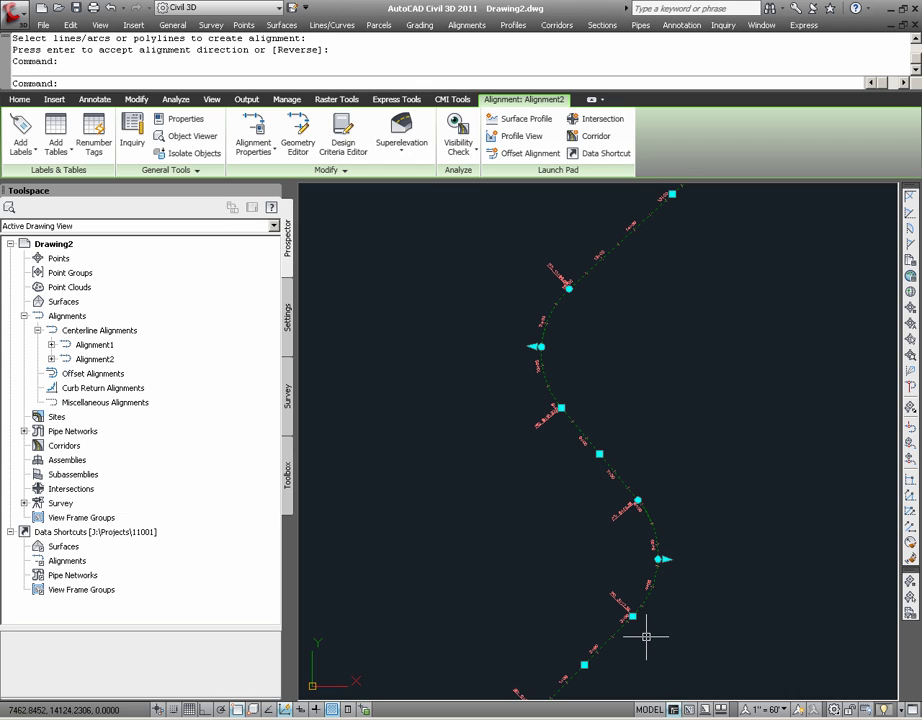
{"action": "left_click", "coordinate": [667, 559]}
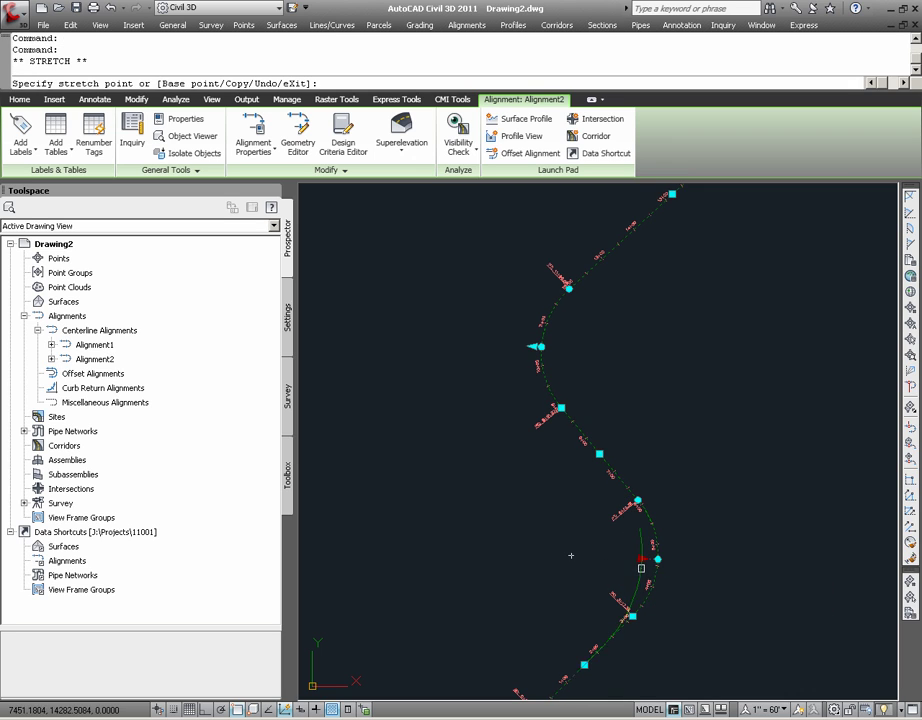
{"action": "key", "text": "ctrl+z"}
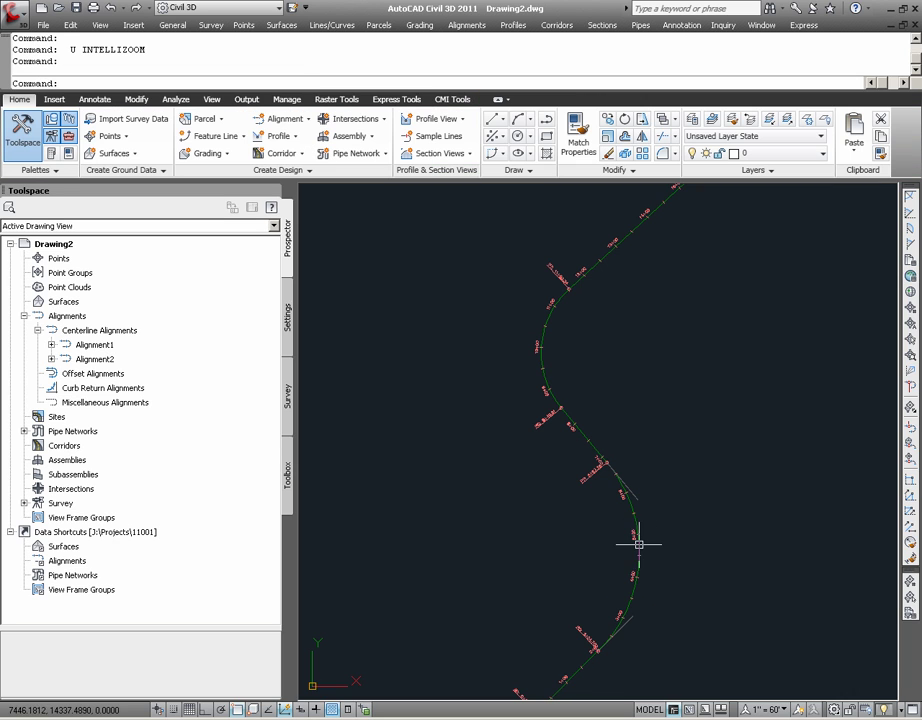
Stretch two grip points on Alignment2's lower bends to reshape its bottom curves.
{"action": "left_click", "coordinate": [638, 545]}
{"action": "left_click", "coordinate": [644, 556]}
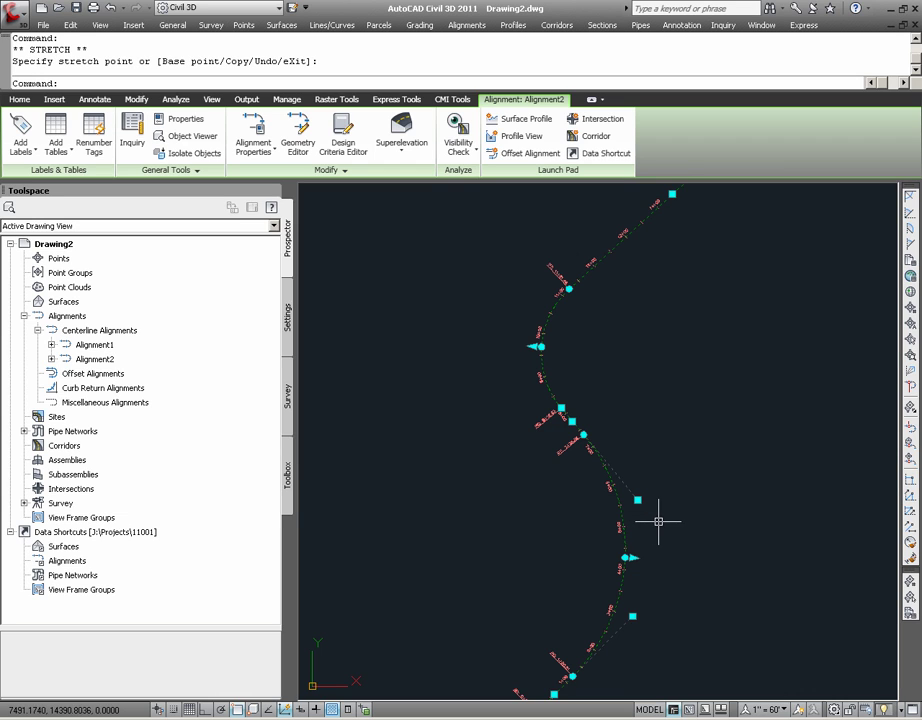
{"action": "scroll", "coordinate": [658, 492], "scroll_direction": "down", "scroll_amount": 2}
{"action": "scroll", "coordinate": [643, 562], "scroll_direction": "up", "scroll_amount": 2}
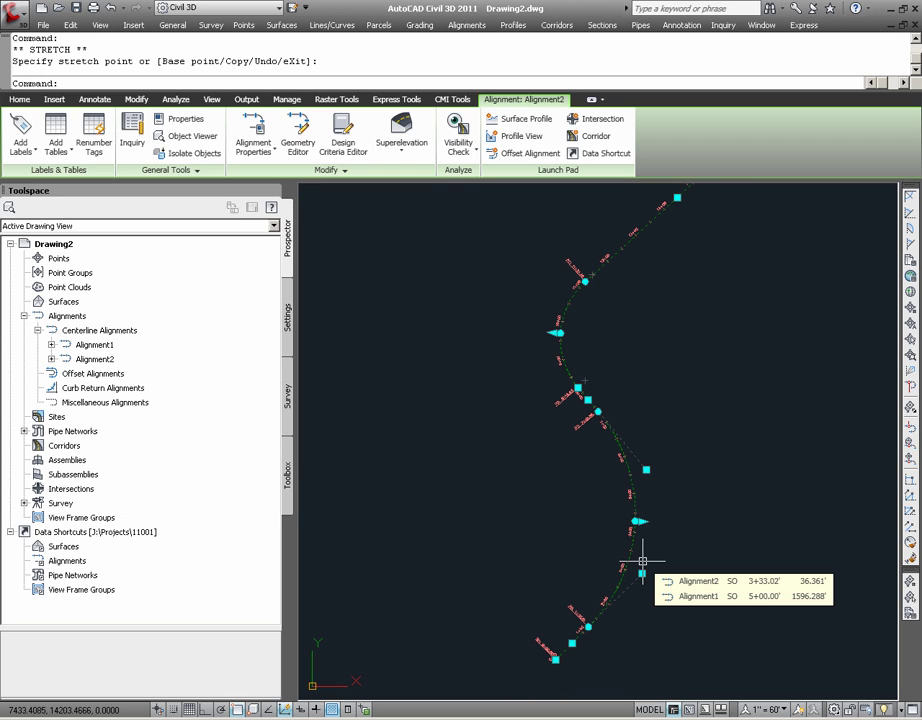
{"action": "key", "text": "Escape"}
{"action": "left_click", "coordinate": [642, 573]}
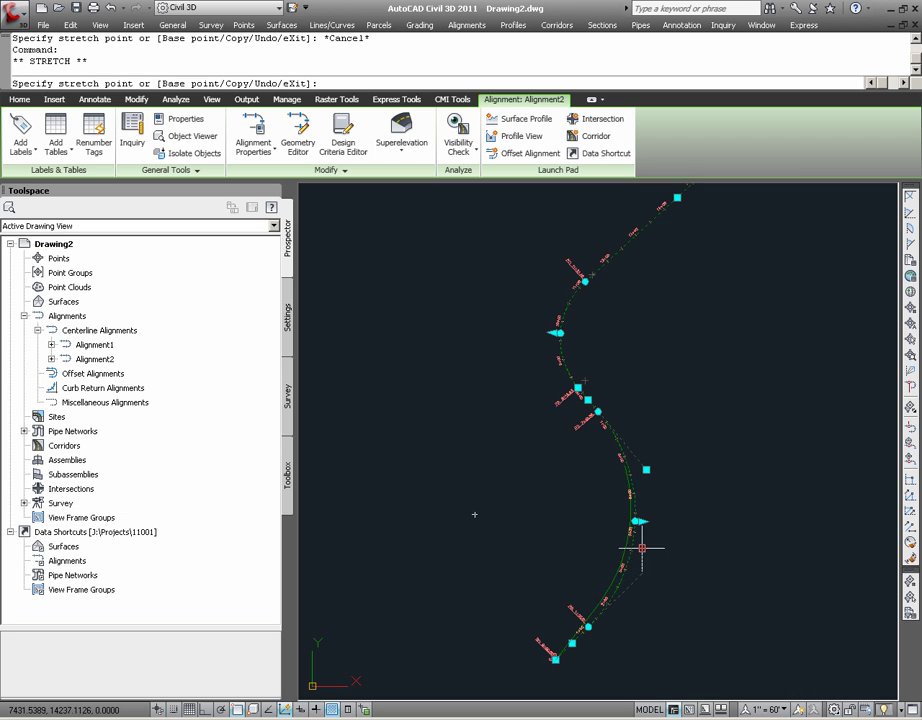
{"action": "left_click", "coordinate": [651, 545]}
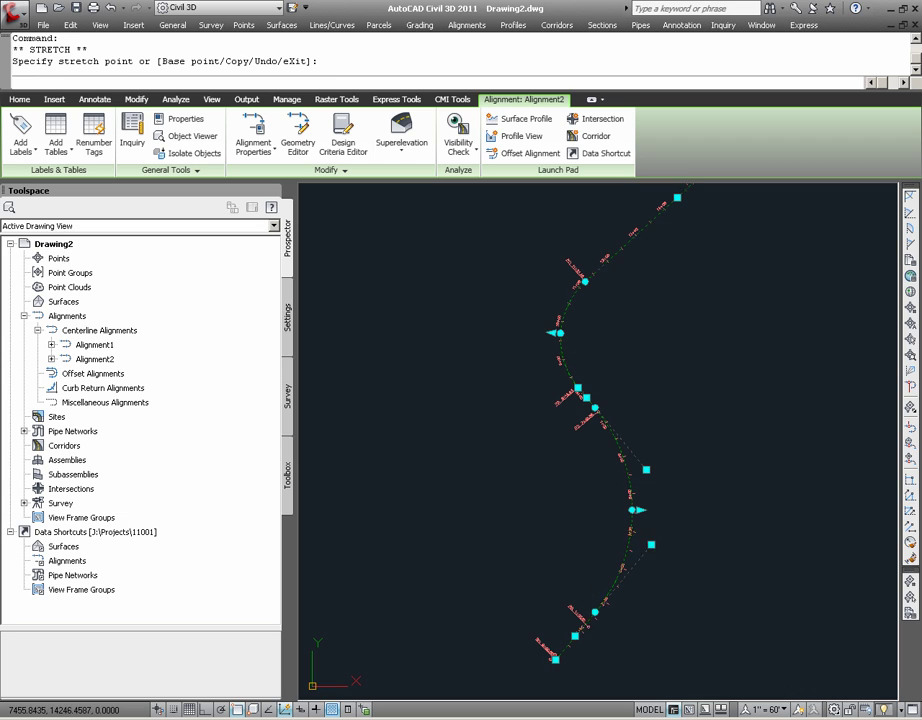
{"action": "left_click", "coordinate": [646, 469]}
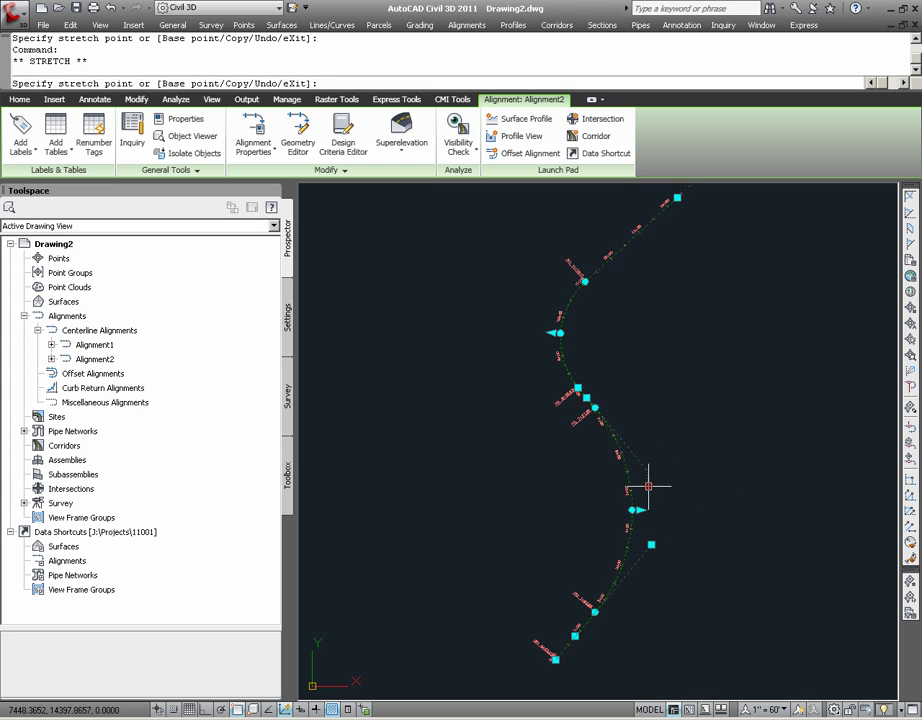
{"action": "left_click", "coordinate": [648, 486]}
Clear the pending grip edit and select Alignment1 to bring up its alignment editing tools.
{"action": "scroll", "coordinate": [714, 552], "scroll_direction": "down", "scroll_amount": 2}
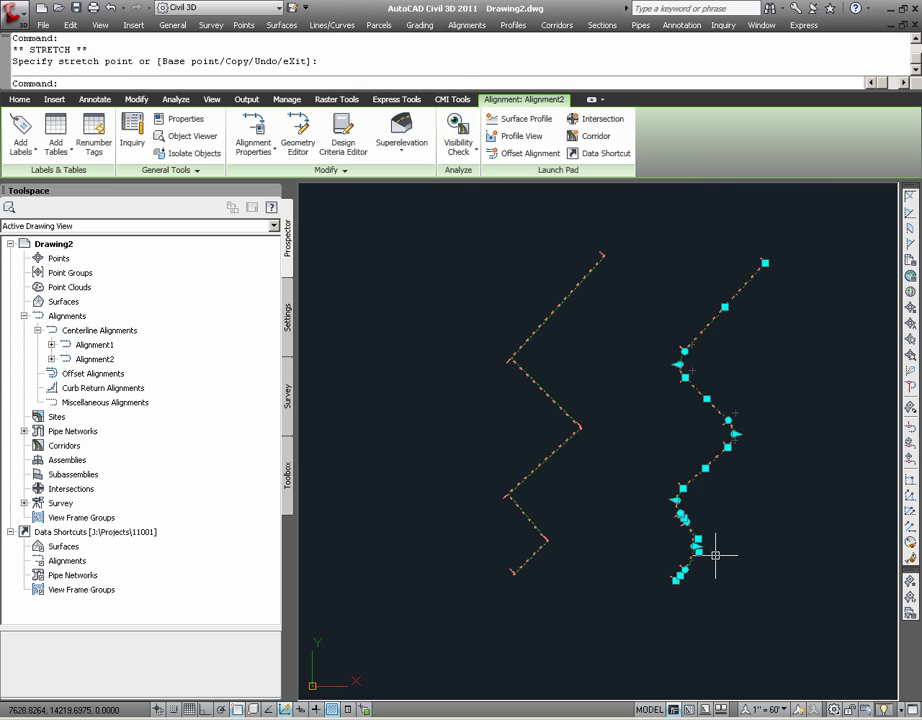
{"action": "scroll", "coordinate": [541, 539], "scroll_direction": "up", "scroll_amount": 3}
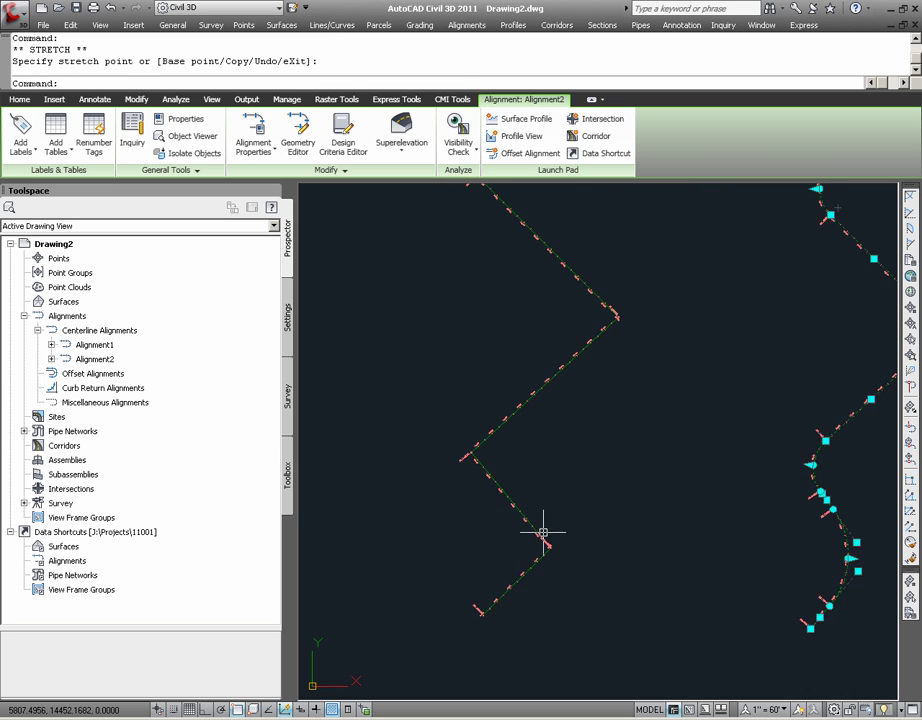
{"action": "scroll", "coordinate": [555, 550], "scroll_direction": "up", "scroll_amount": 4}
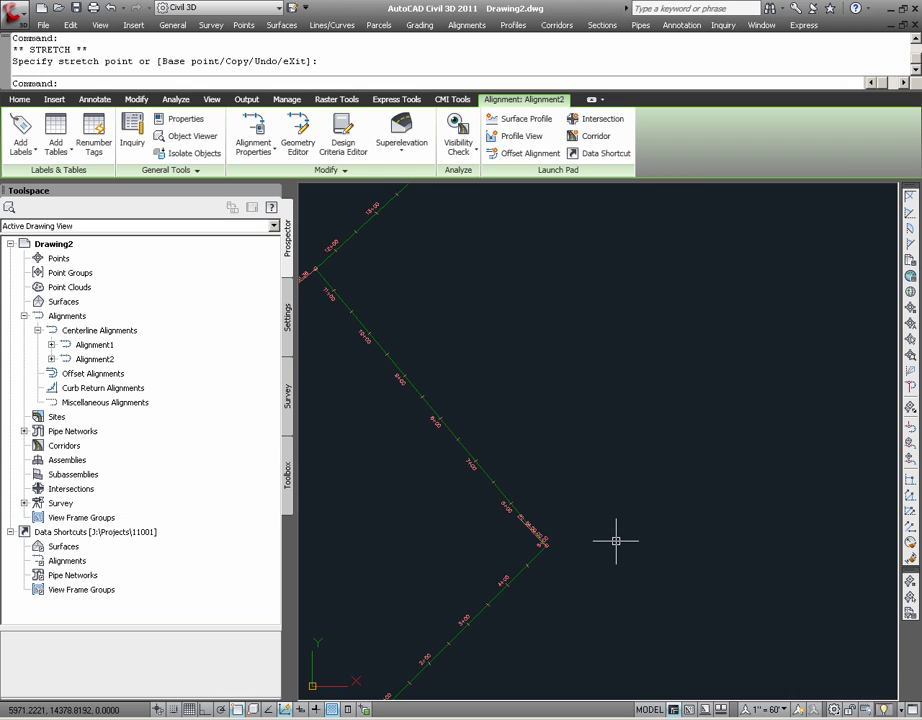
{"action": "mouse_move", "coordinate": [616, 542]}
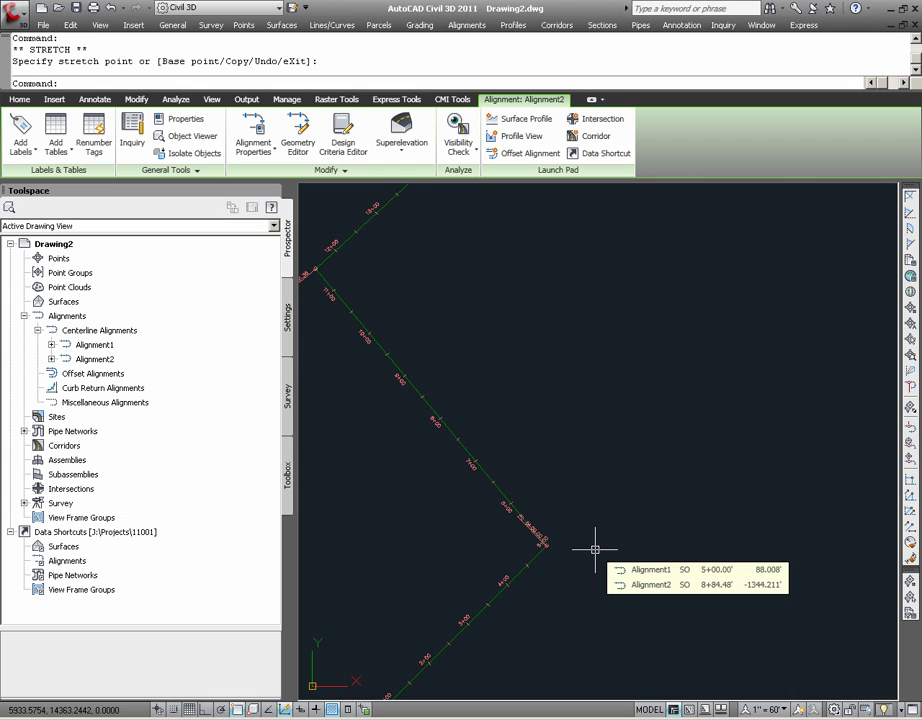
{"action": "key", "text": "Escape"}
{"action": "key", "text": "Escape"}
{"action": "key", "text": "Escape"}
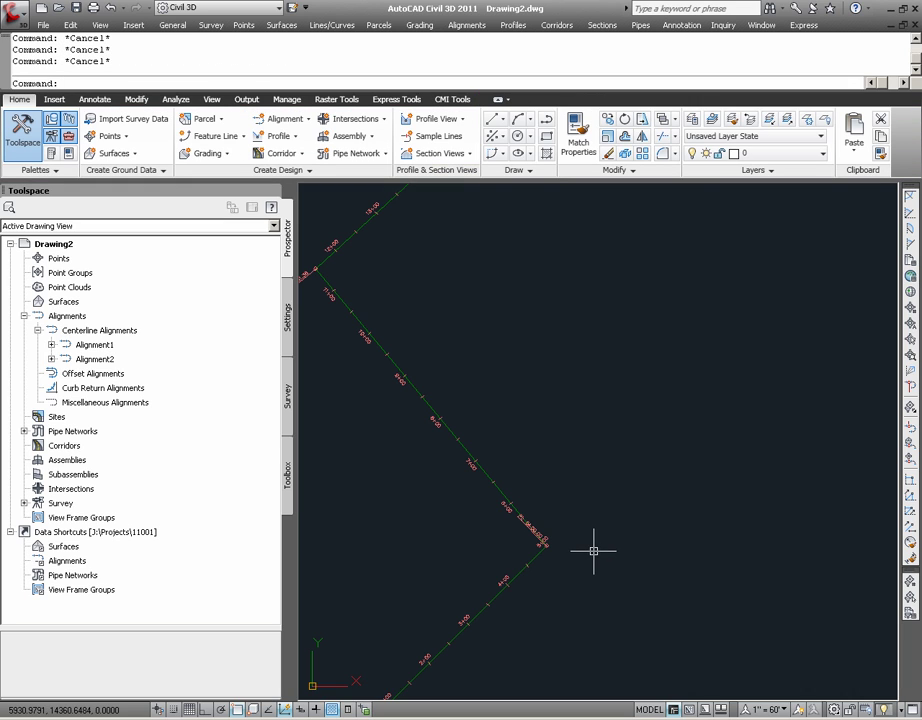
{"action": "left_click", "coordinate": [462, 446]}
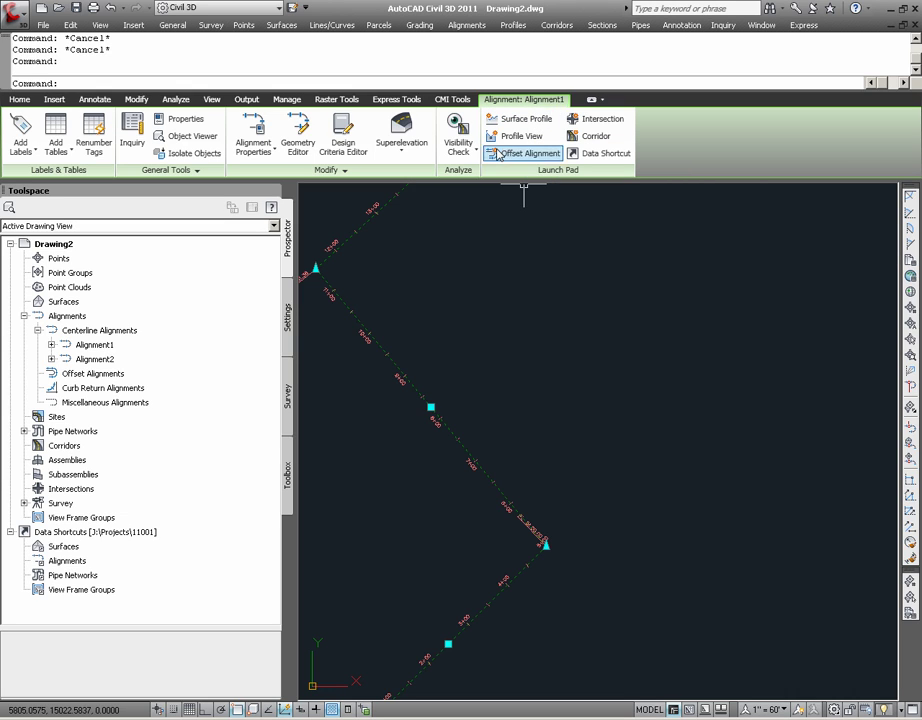
Round Alignment1's lower bend with a less-than-180, 200-foot free curve fillet between its tangents.
{"action": "left_click", "coordinate": [304, 147]}
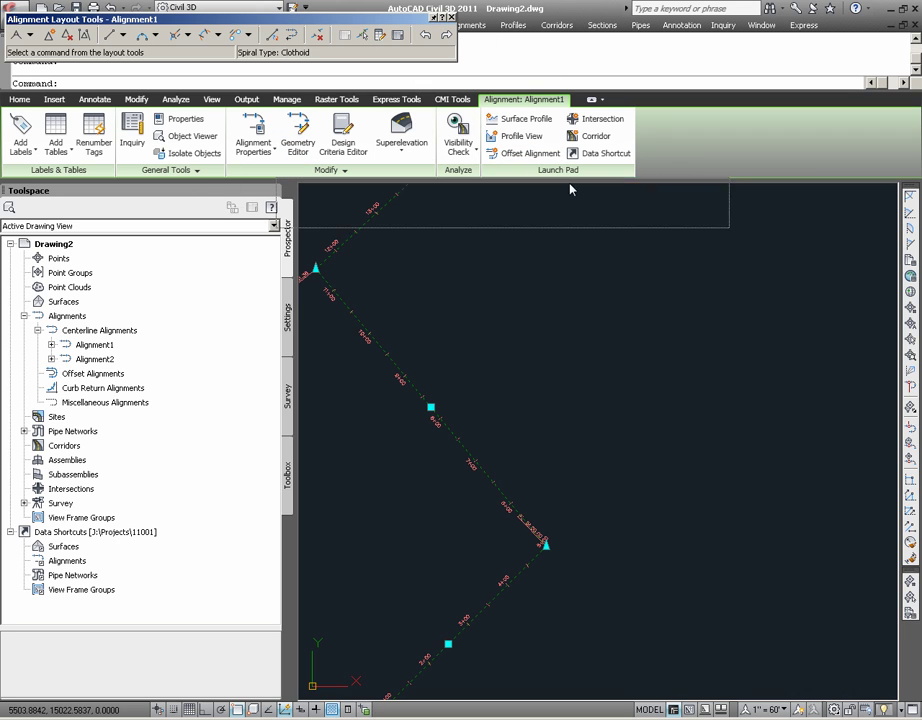
{"action": "left_click_drag", "start_coordinate": [570, 189], "coordinate": [656, 238]}
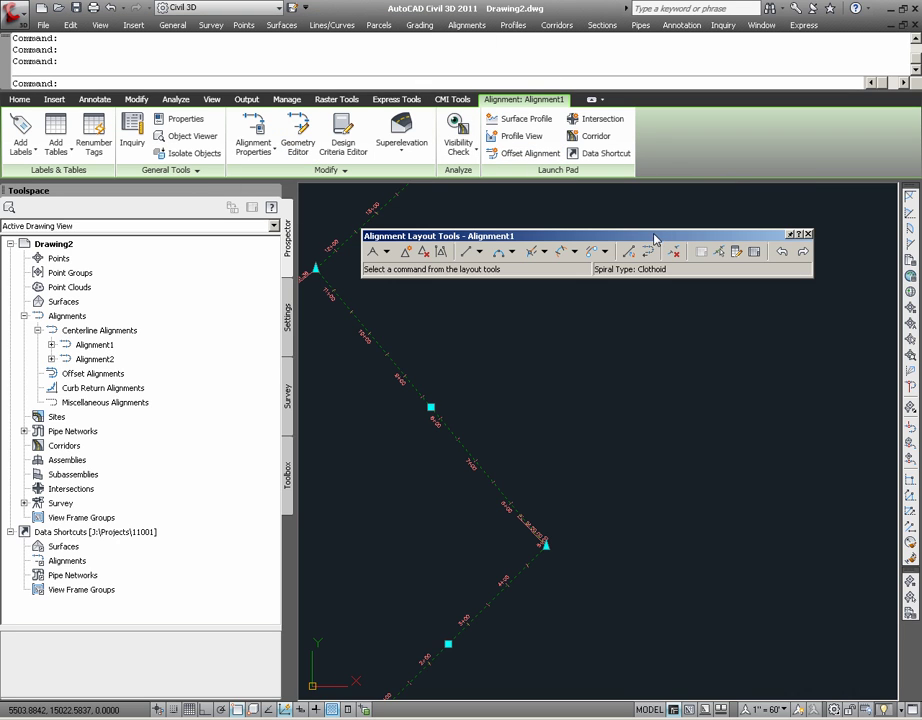
{"action": "left_click", "coordinate": [512, 252]}
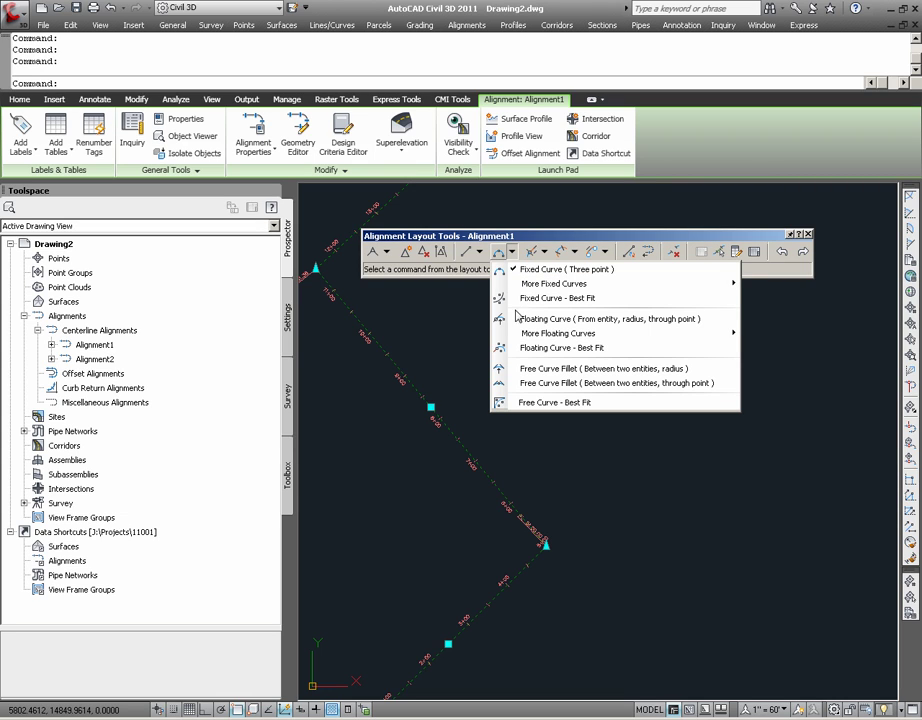
{"action": "left_click", "coordinate": [573, 369]}
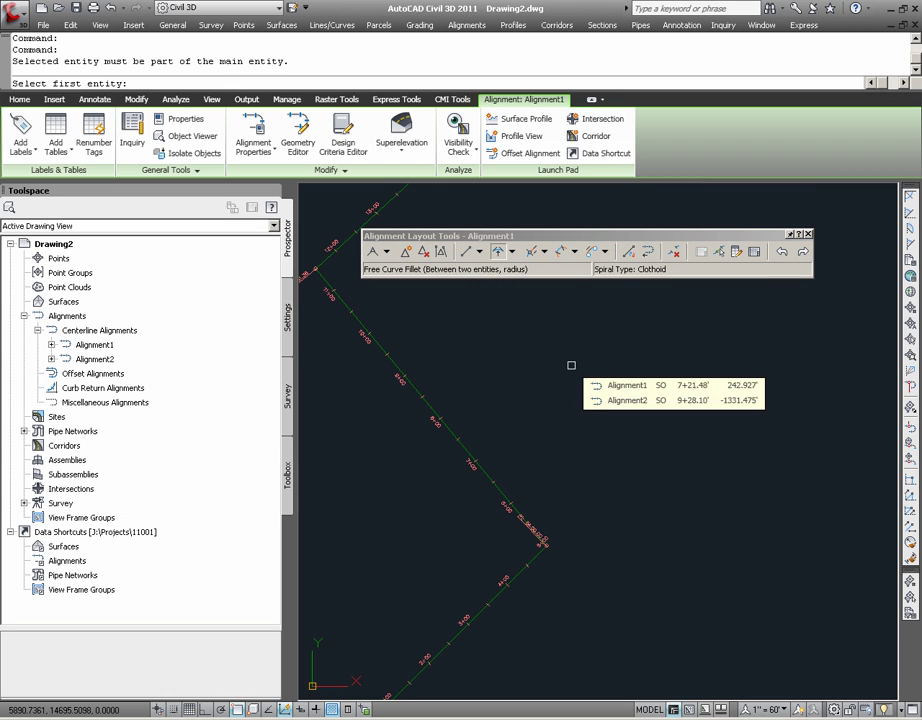
{"action": "left_click", "coordinate": [515, 577]}
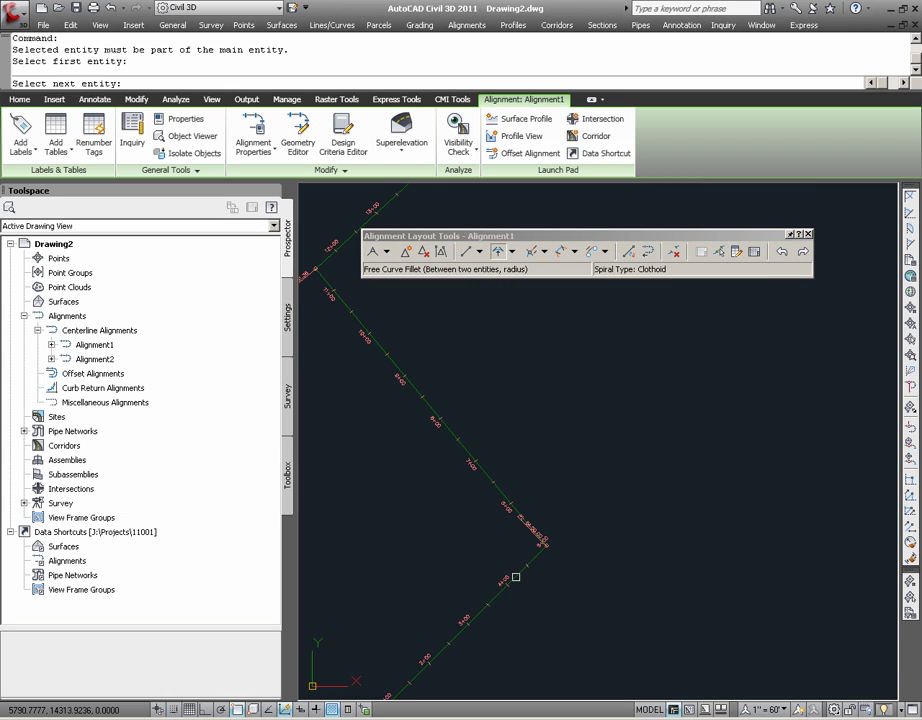
{"action": "left_click", "coordinate": [501, 491]}
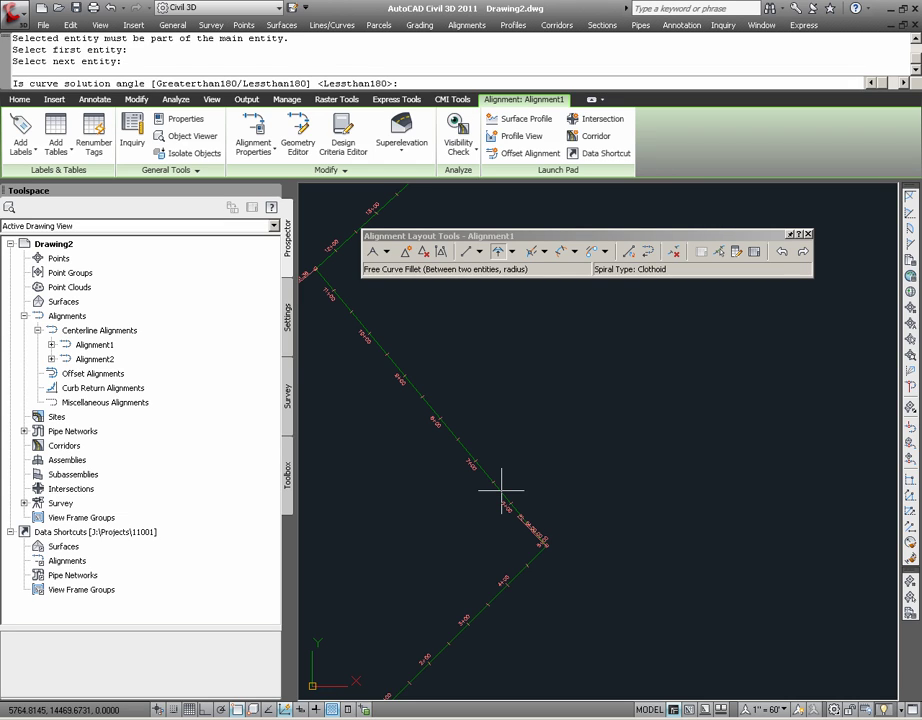
{"action": "key", "text": "Return"}
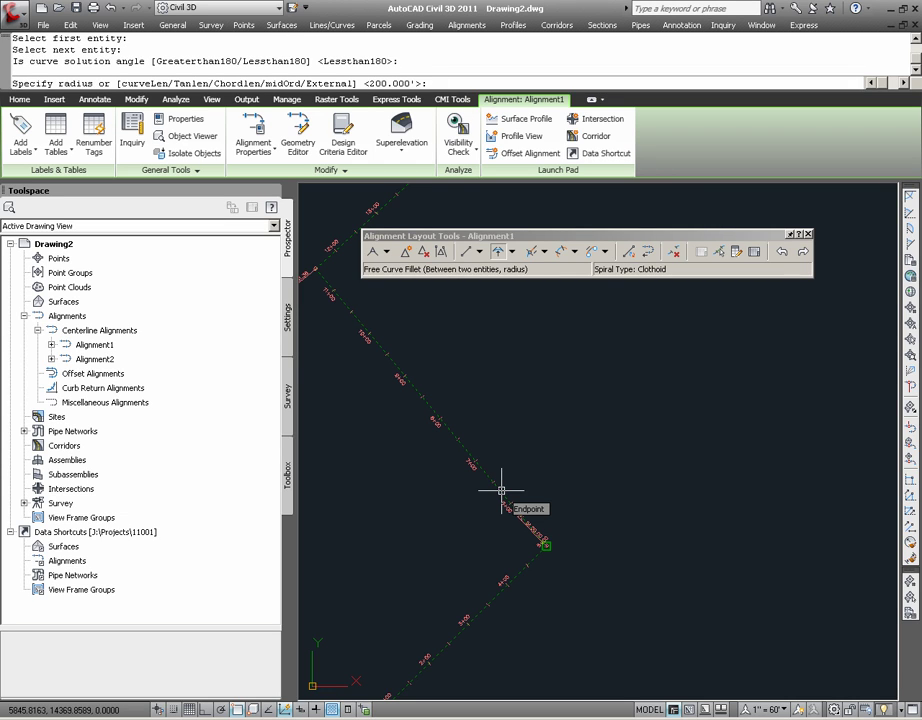
{"action": "key", "text": "Return"}
Add a 200-foot free curve fillet at the next vertex of Alignment1.
{"action": "scroll", "coordinate": [426, 515], "scroll_direction": "down", "scroll_amount": 3}
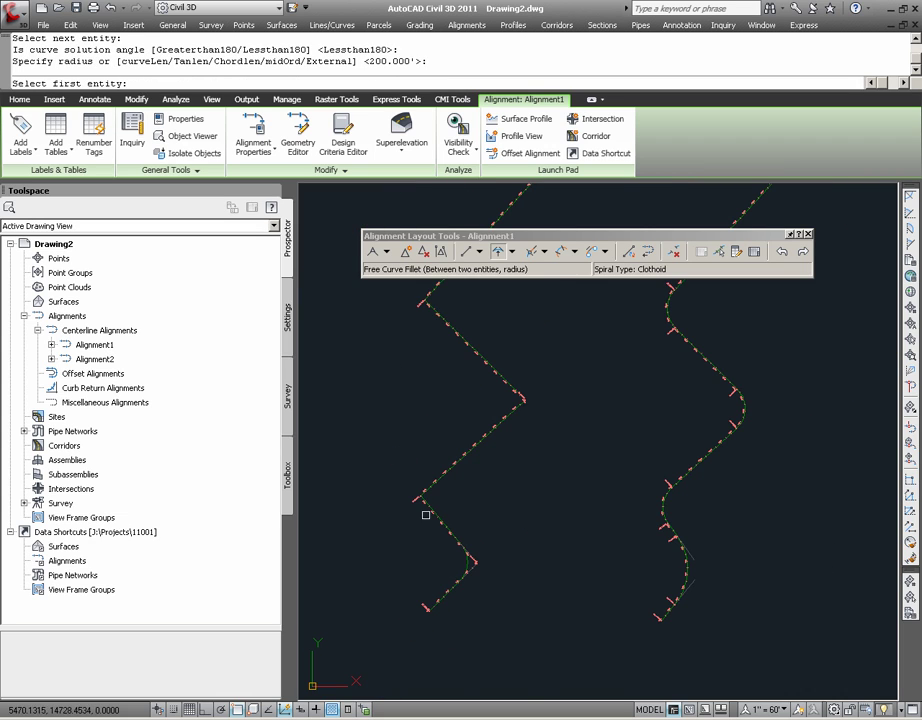
{"action": "scroll", "coordinate": [426, 515], "scroll_direction": "up", "scroll_amount": 4}
{"action": "left_click", "coordinate": [417, 513]}
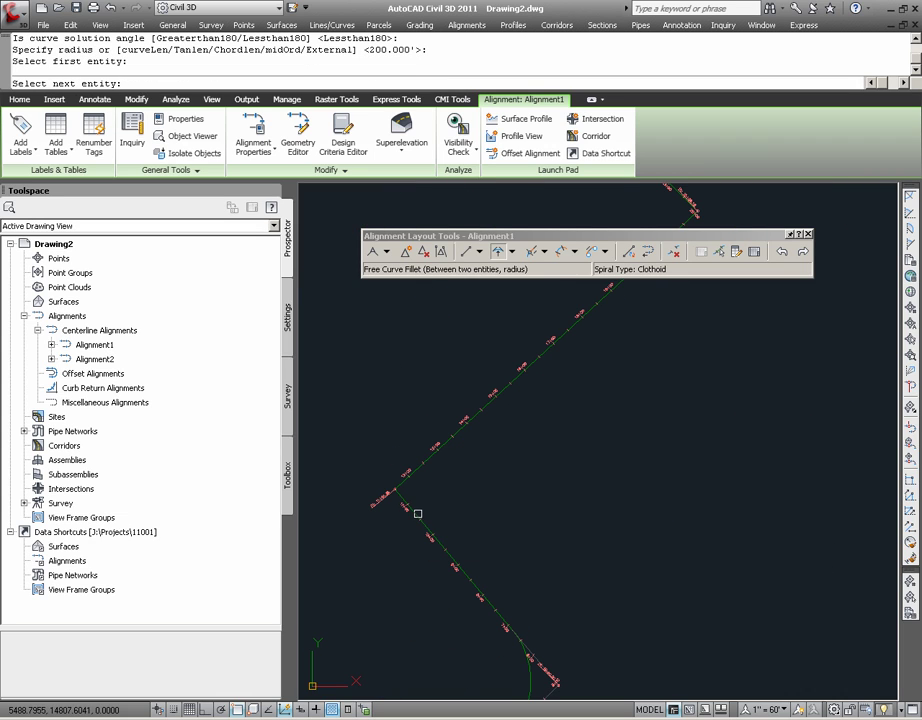
{"action": "left_click", "coordinate": [430, 458]}
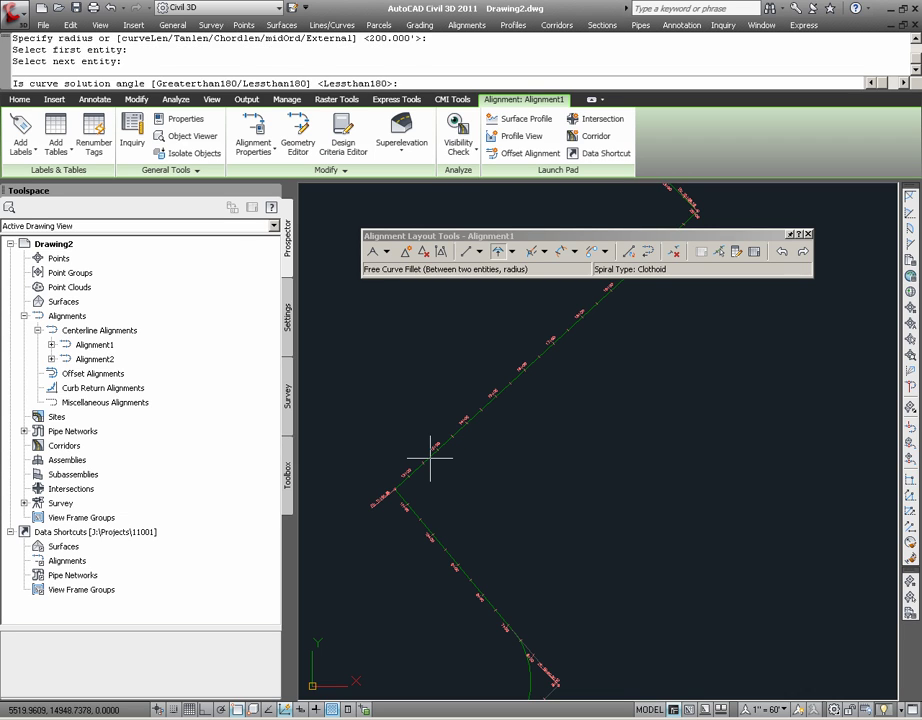
{"action": "key", "text": "Return"}
{"action": "type", "text": "200"}
{"action": "key", "text": "Return"}
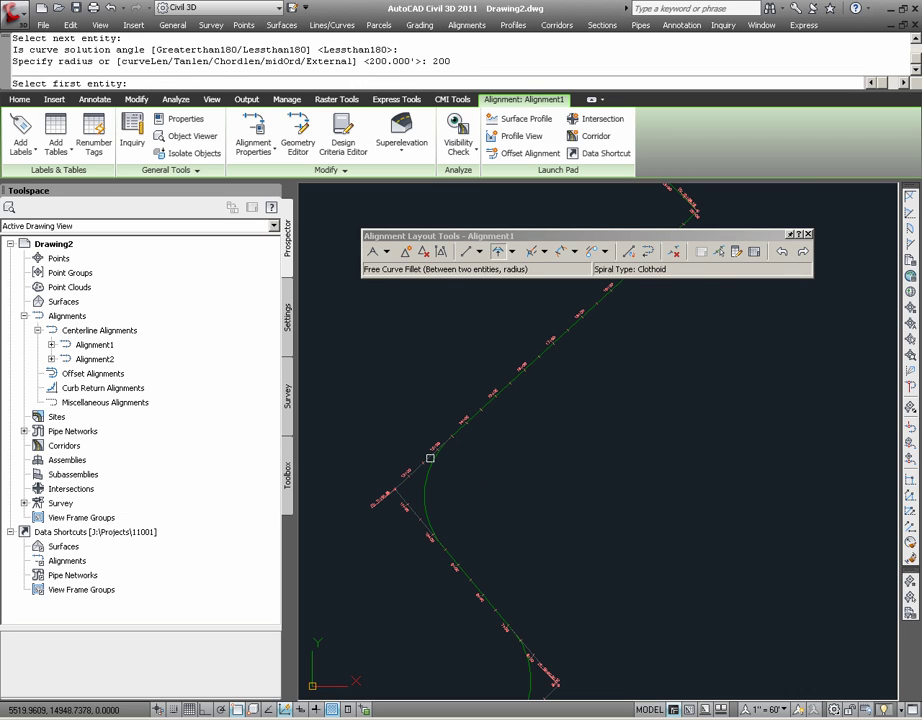
Fillet a further Alignment1 vertex with another less-than-180, 200-foot curve.
{"action": "scroll", "coordinate": [434, 560], "scroll_direction": "down", "scroll_amount": 4}
{"action": "scroll", "coordinate": [520, 433], "scroll_direction": "up", "scroll_amount": 5}
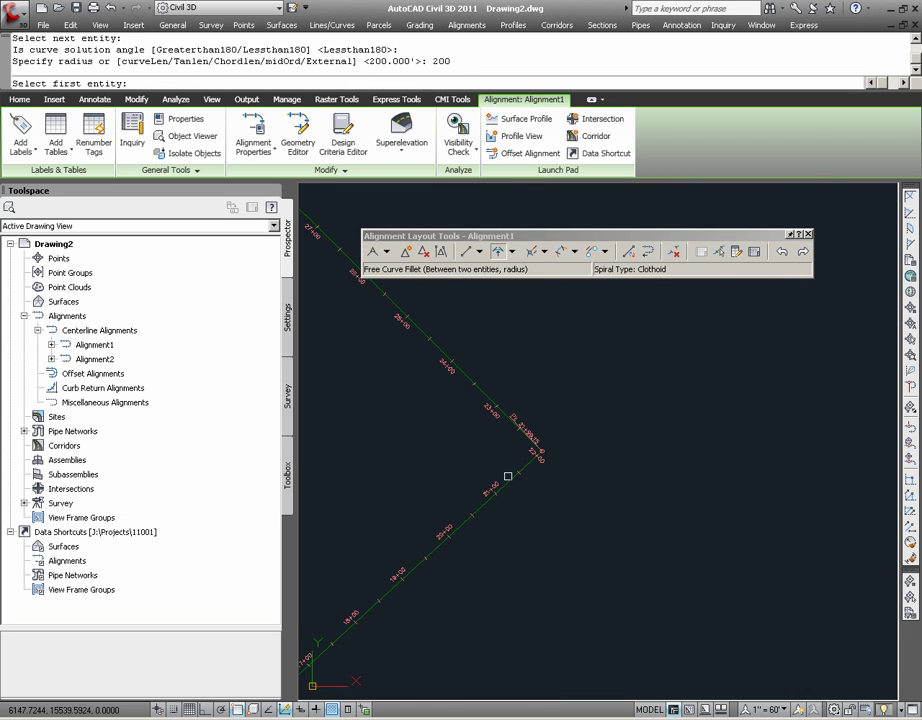
{"action": "left_click", "coordinate": [508, 476]}
{"action": "left_click", "coordinate": [486, 392]}
{"action": "key", "text": "Return"}
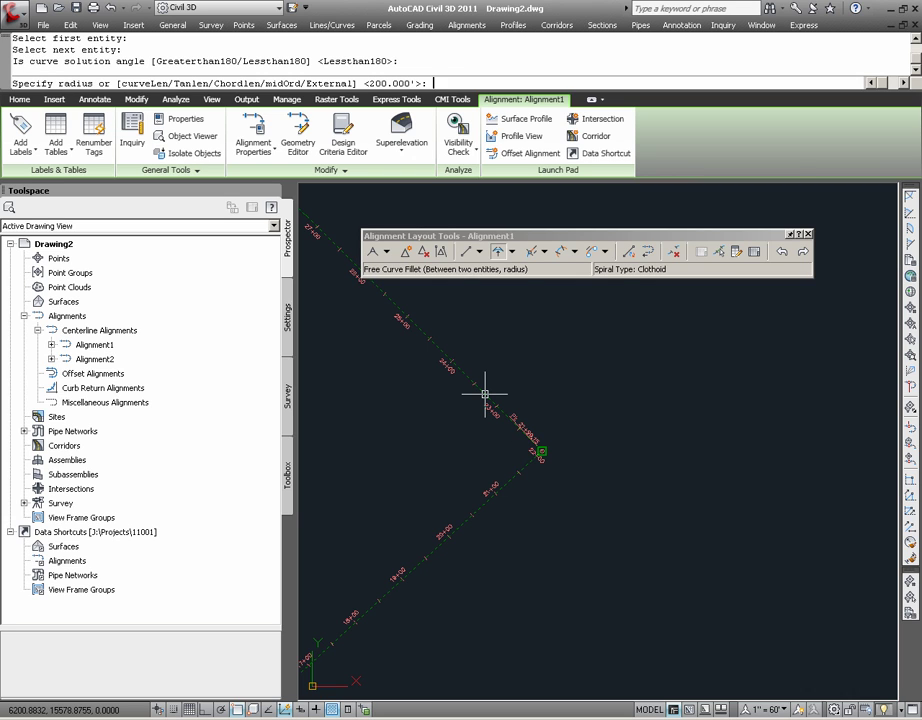
{"action": "key", "text": "Return"}
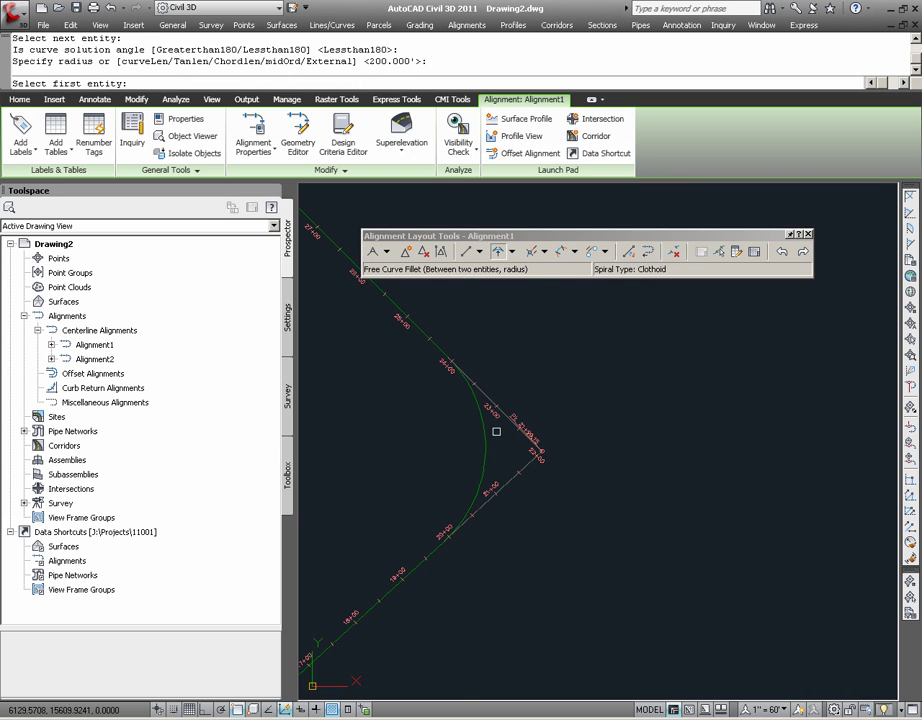
Fillet the upper vertex with the default 200-foot curve and end the fillet command.
{"action": "scroll", "coordinate": [527, 510], "scroll_direction": "down", "scroll_amount": 2}
{"action": "scroll", "coordinate": [438, 383], "scroll_direction": "down", "scroll_amount": 2}
{"action": "scroll", "coordinate": [410, 355], "scroll_direction": "up", "scroll_amount": 4}
{"action": "left_click", "coordinate": [403, 347]}
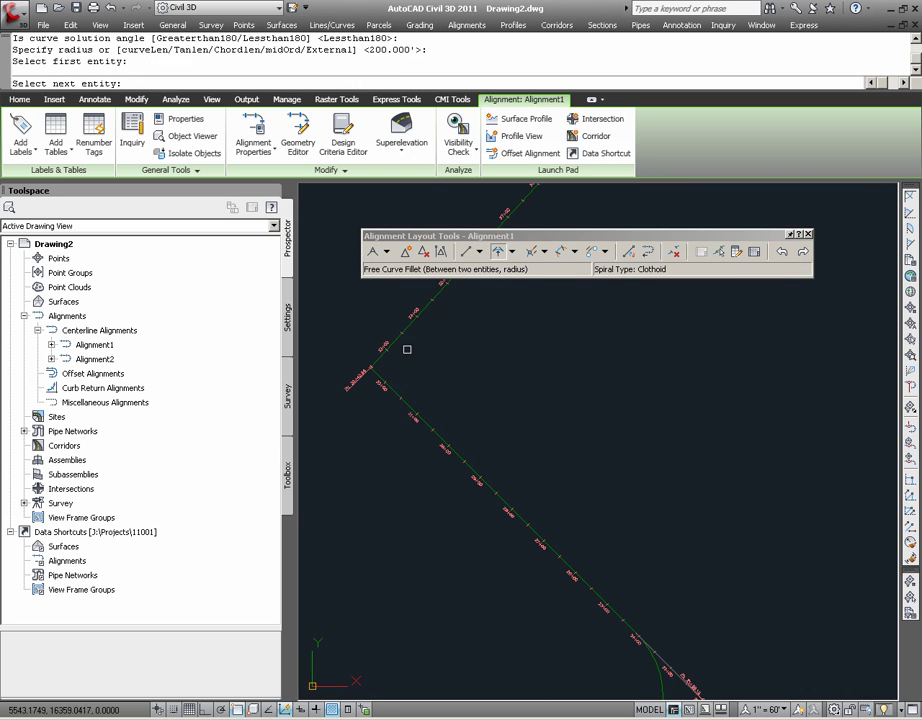
{"action": "left_click", "coordinate": [396, 341]}
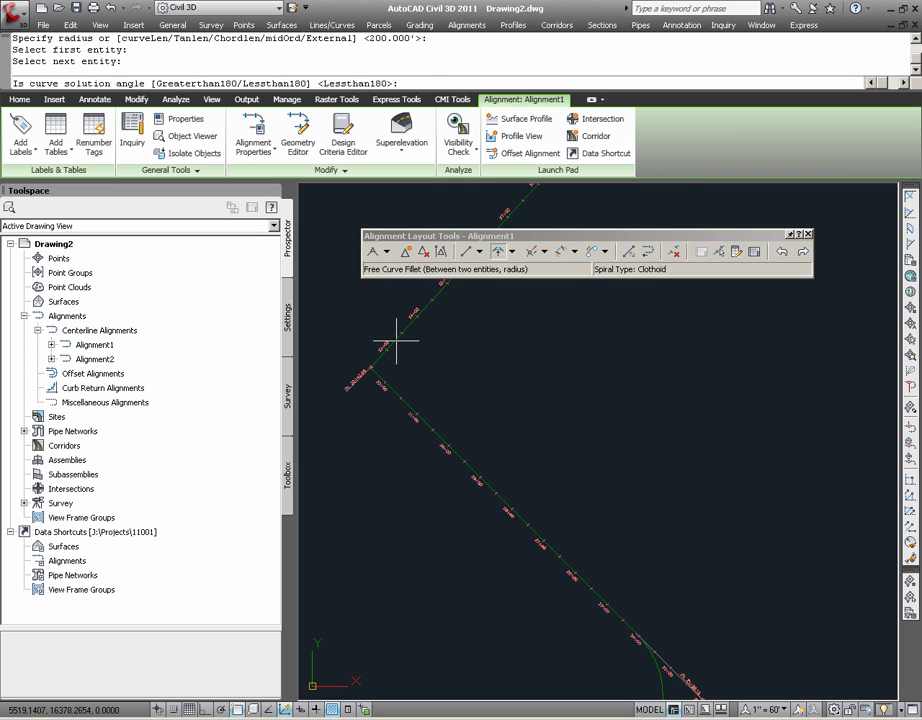
{"action": "key", "text": "Return"}
{"action": "key", "text": "Return"}
{"action": "key", "text": "Escape"}
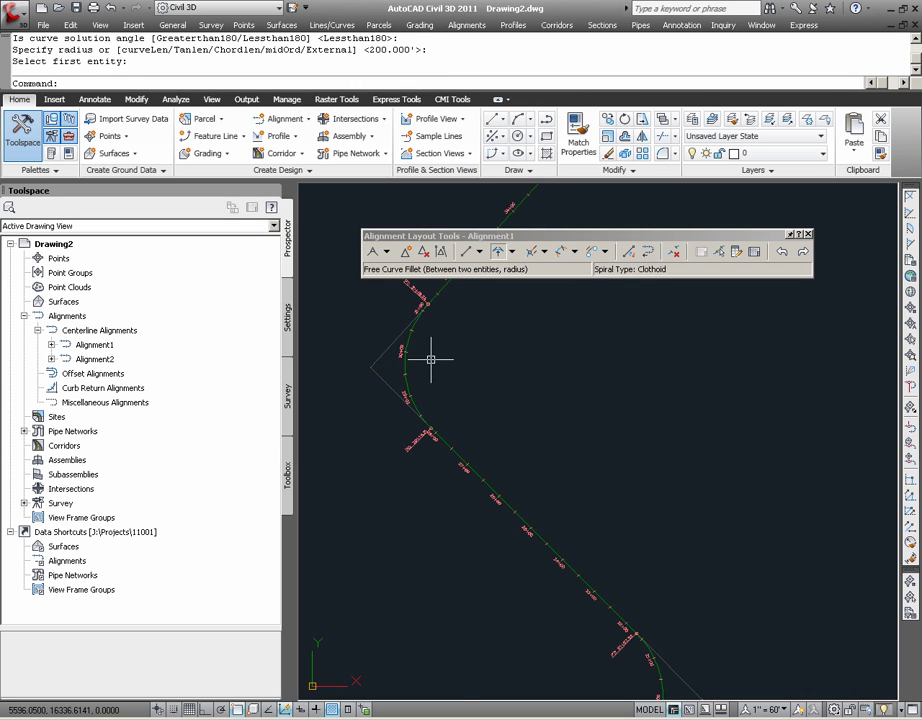
{"action": "scroll", "coordinate": [433, 366], "scroll_direction": "down", "scroll_amount": 4}
{"action": "scroll", "coordinate": [445, 342], "scroll_direction": "up", "scroll_amount": 1}
{"action": "left_click_drag", "start_coordinate": [522, 238], "coordinate": [500, 205]}
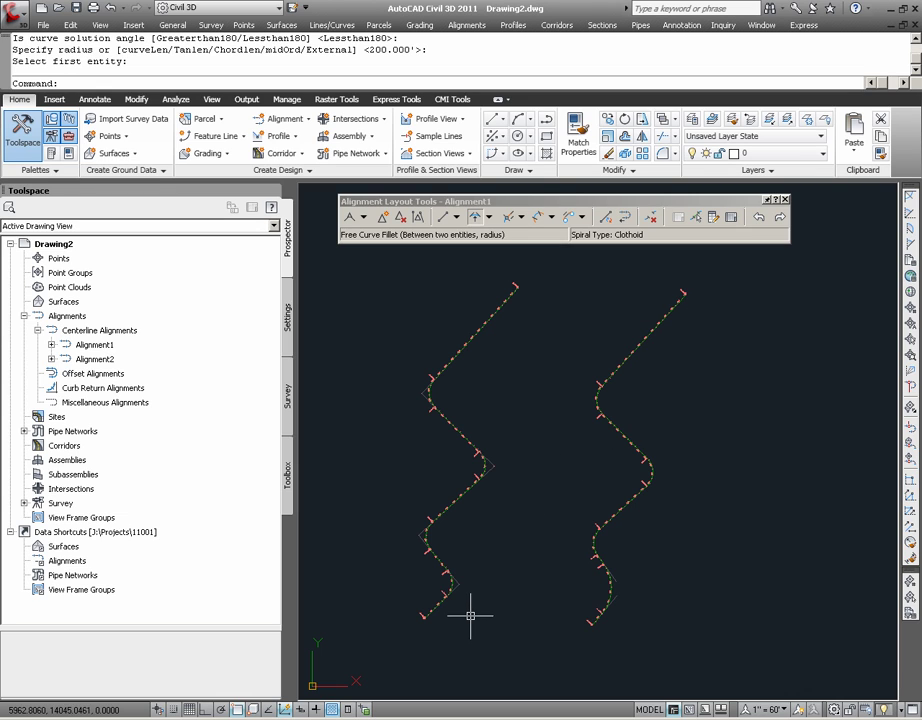
{"action": "scroll", "coordinate": [617, 535], "scroll_direction": "up", "scroll_amount": 5}
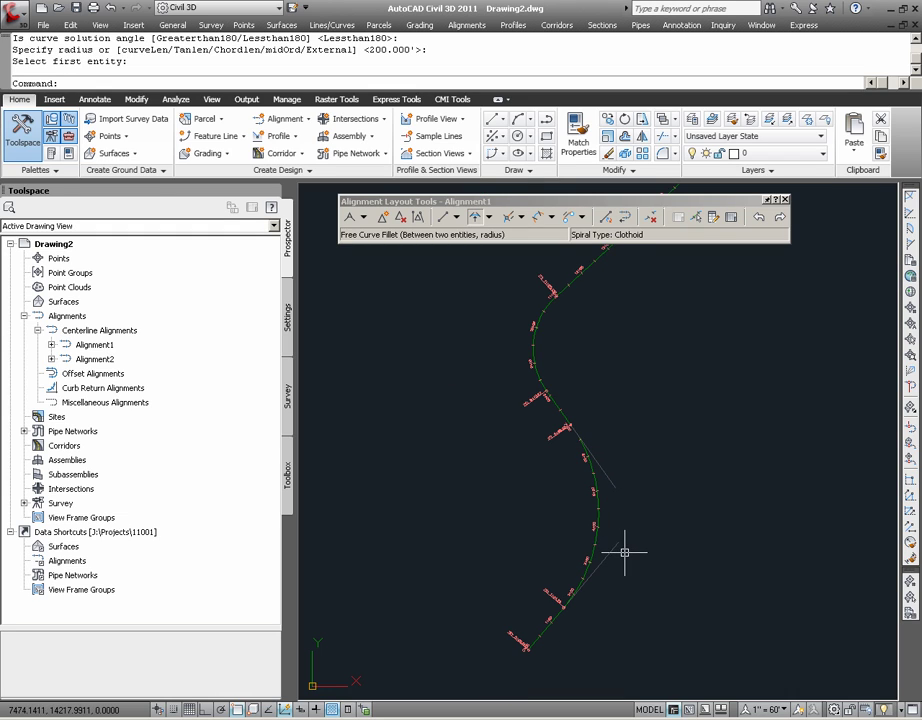
{"action": "mouse_move", "coordinate": [624, 552]}
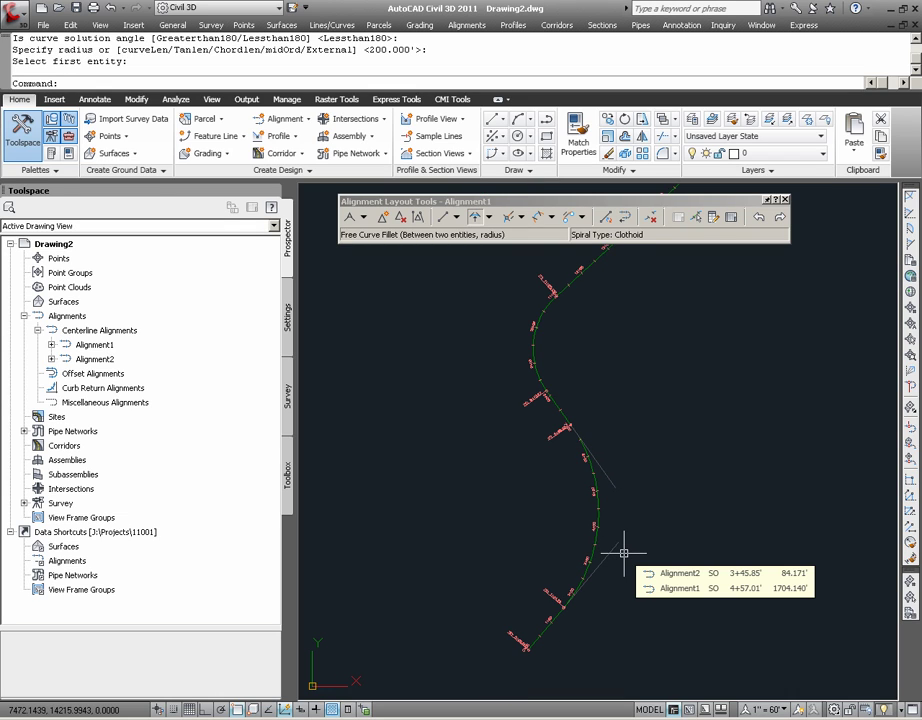
{"action": "key", "text": "Return"}
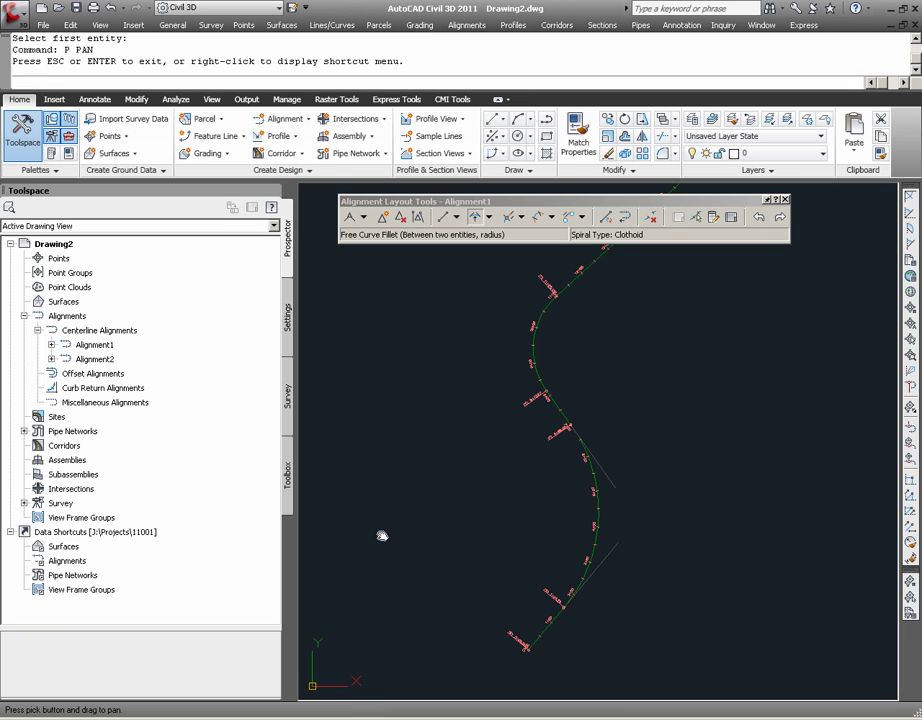
Grip-drag one PI of Alignment1 slightly inward so its 200-radius curve follows the shifted tangents.
{"action": "mouse_move", "coordinate": [381, 535]}
{"action": "left_mouse_down"}
{"action": "mouse_move", "coordinate": [496, 527]}
{"action": "mouse_move", "coordinate": [671, 534]}
{"action": "mouse_move", "coordinate": [836, 506]}
{"action": "left_mouse_up"}
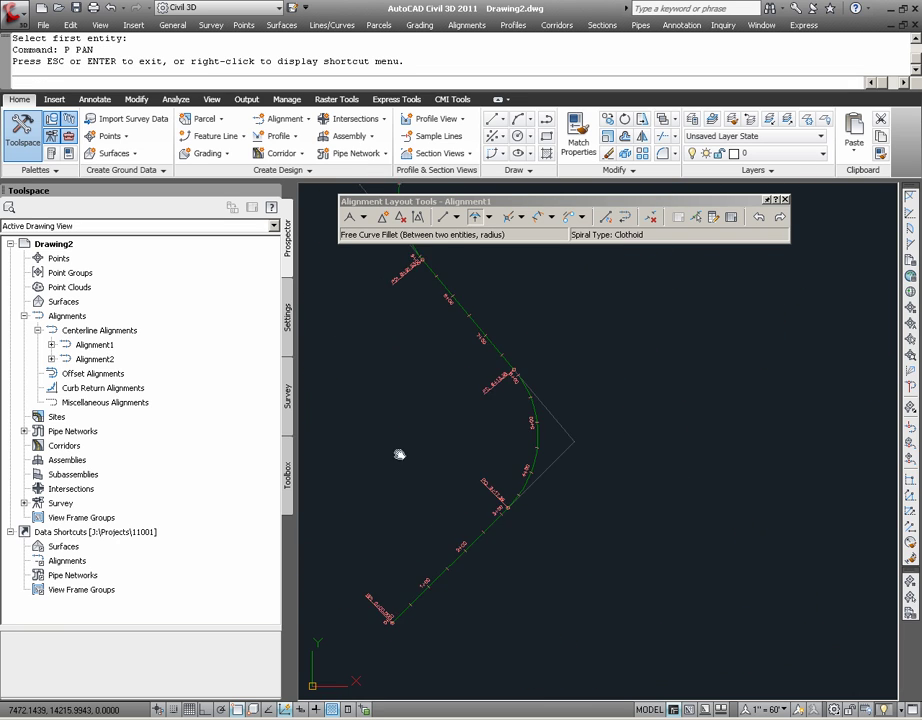
{"action": "scroll", "coordinate": [399, 455], "scroll_direction": "up", "scroll_amount": 1}
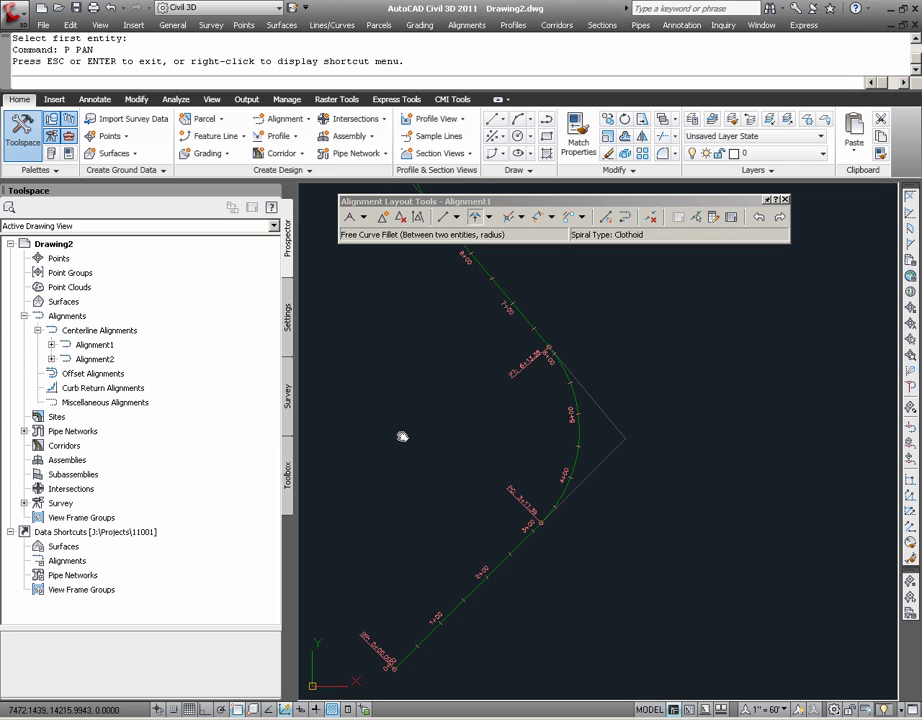
{"action": "key", "text": "Escape"}
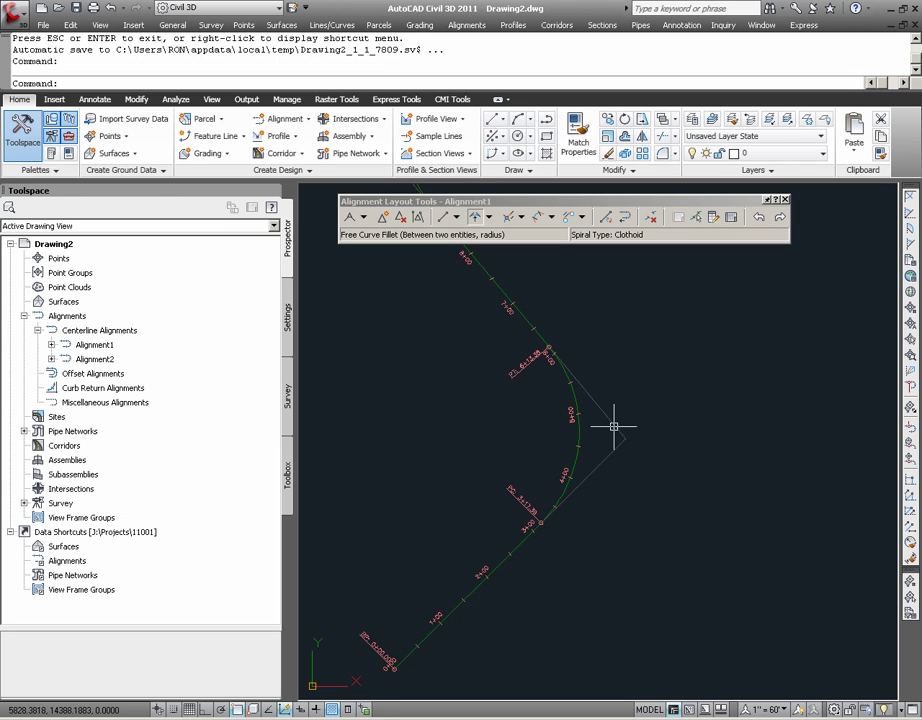
{"action": "left_click", "coordinate": [608, 422]}
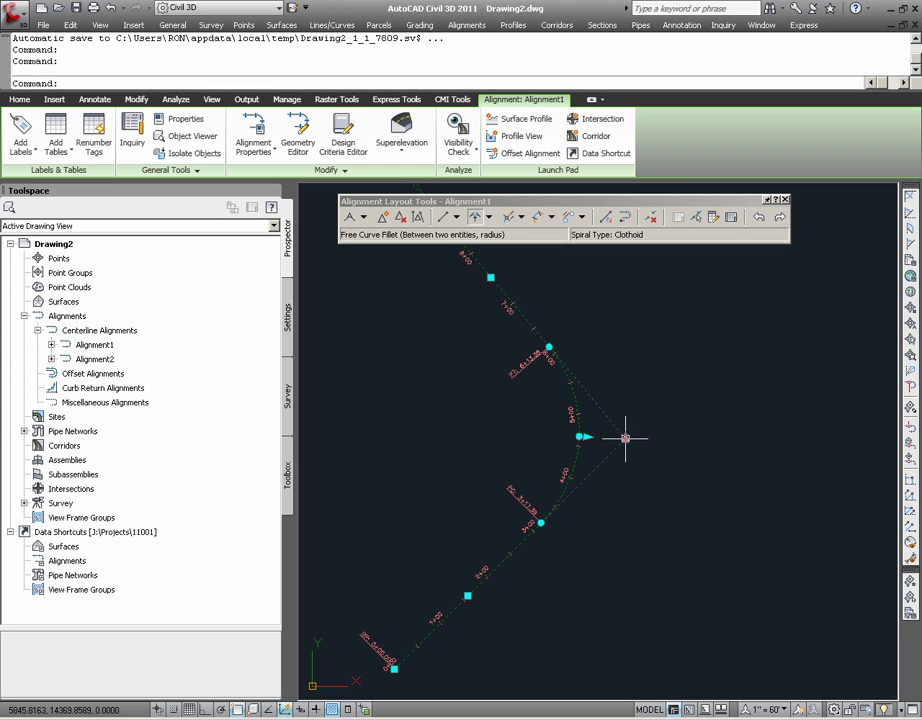
{"action": "left_click", "coordinate": [625, 438]}
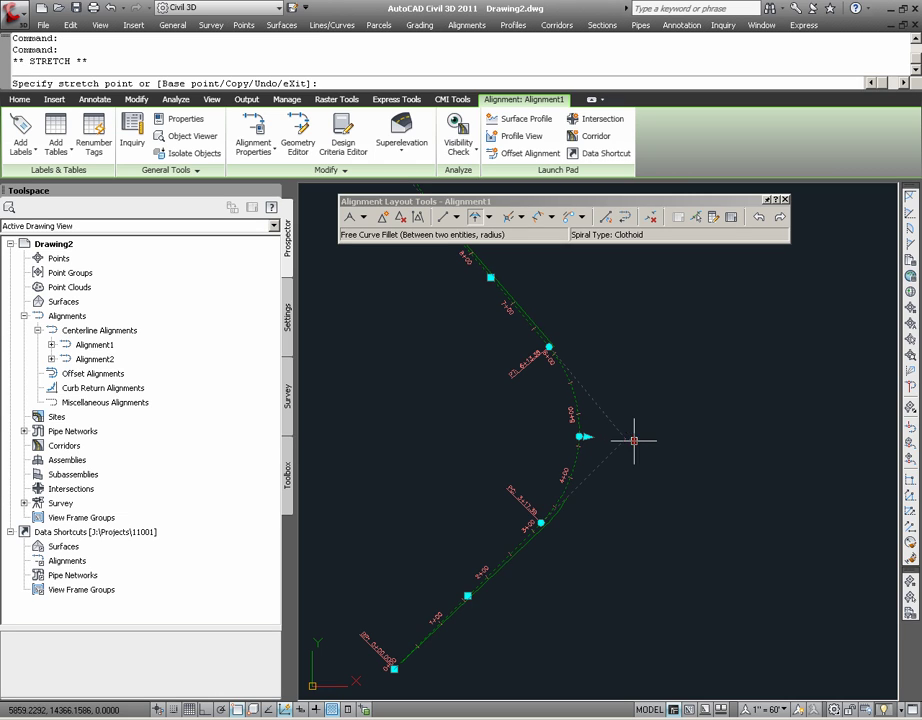
{"action": "left_click", "coordinate": [531, 436]}
{"action": "left_click", "coordinate": [532, 434]}
{"action": "left_click", "coordinate": [585, 433]}
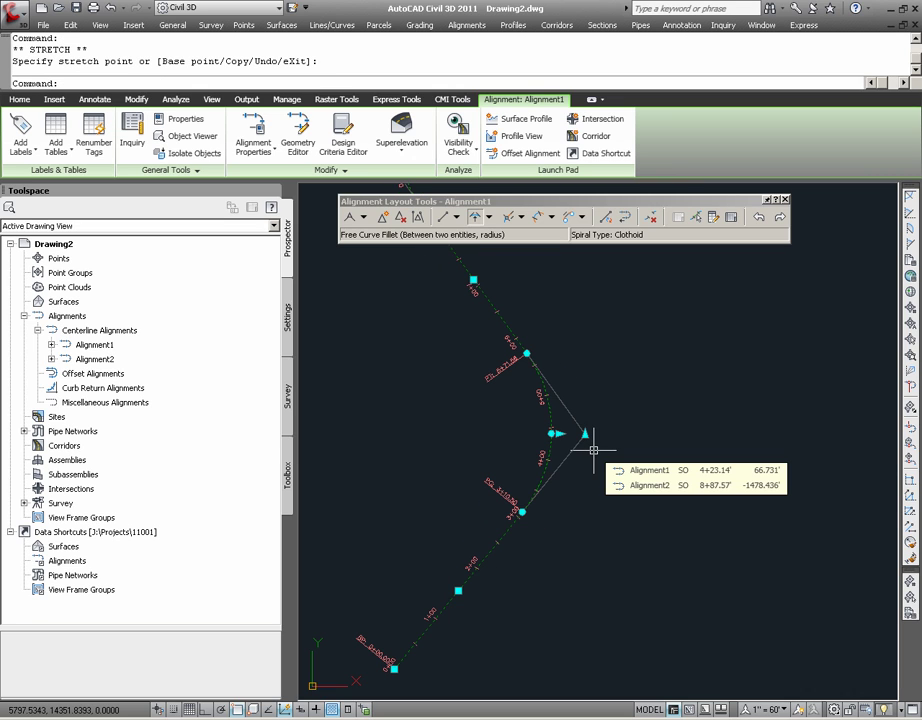
{"action": "scroll", "coordinate": [586, 442], "scroll_direction": "down", "scroll_amount": 10}
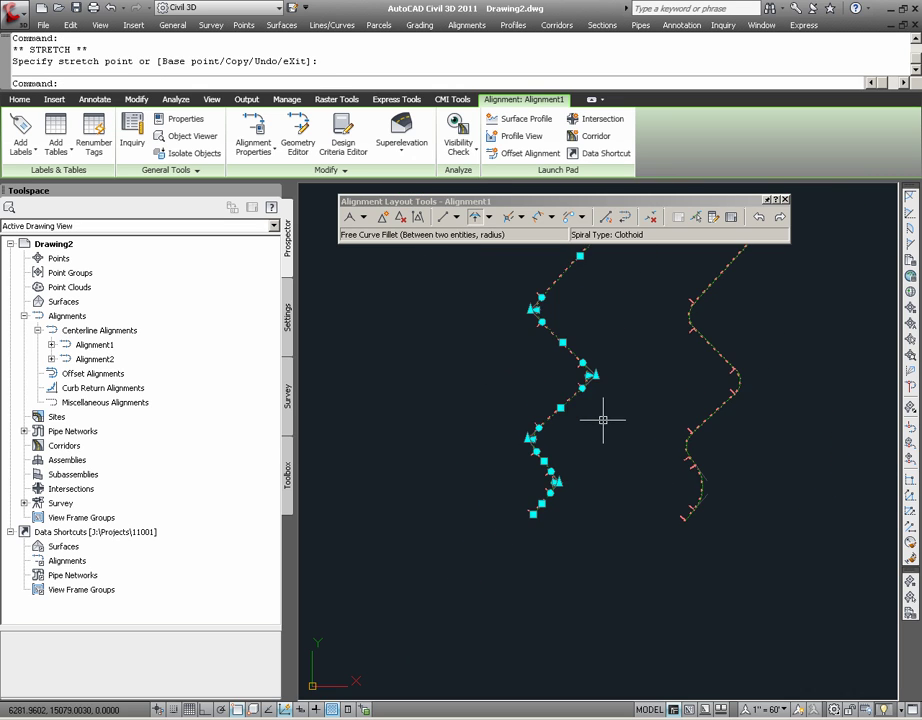
{"action": "key", "text": "Escape"}
{"action": "scroll", "coordinate": [603, 420], "scroll_direction": "up", "scroll_amount": 2}
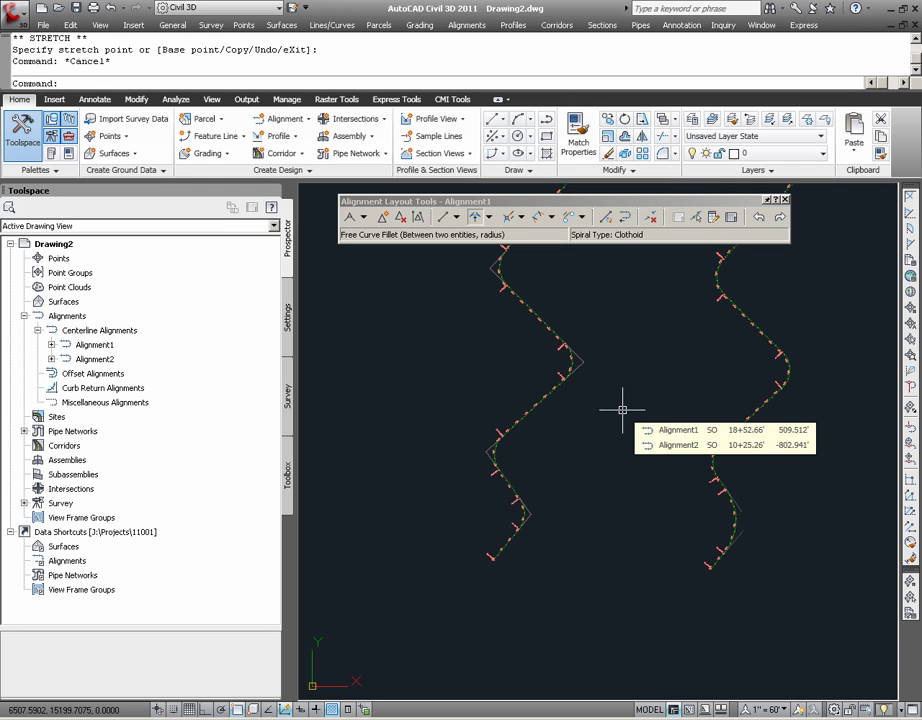
Create a new alignment named Alignment3 using the Major Minor and Geometry Points label set.
{"action": "left_click", "coordinate": [784, 199]}
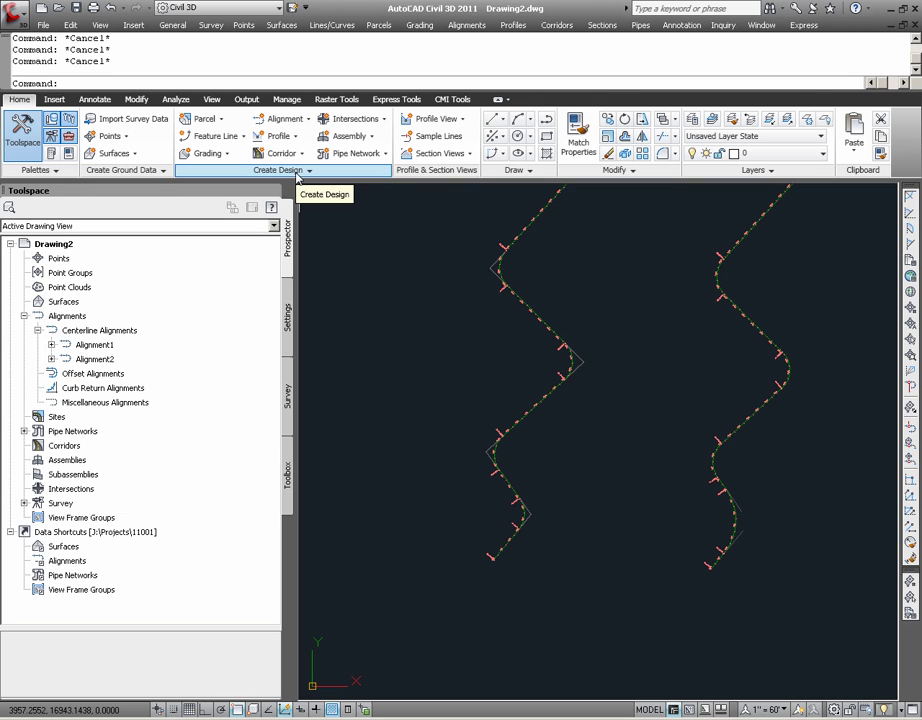
{"action": "left_click", "coordinate": [293, 121]}
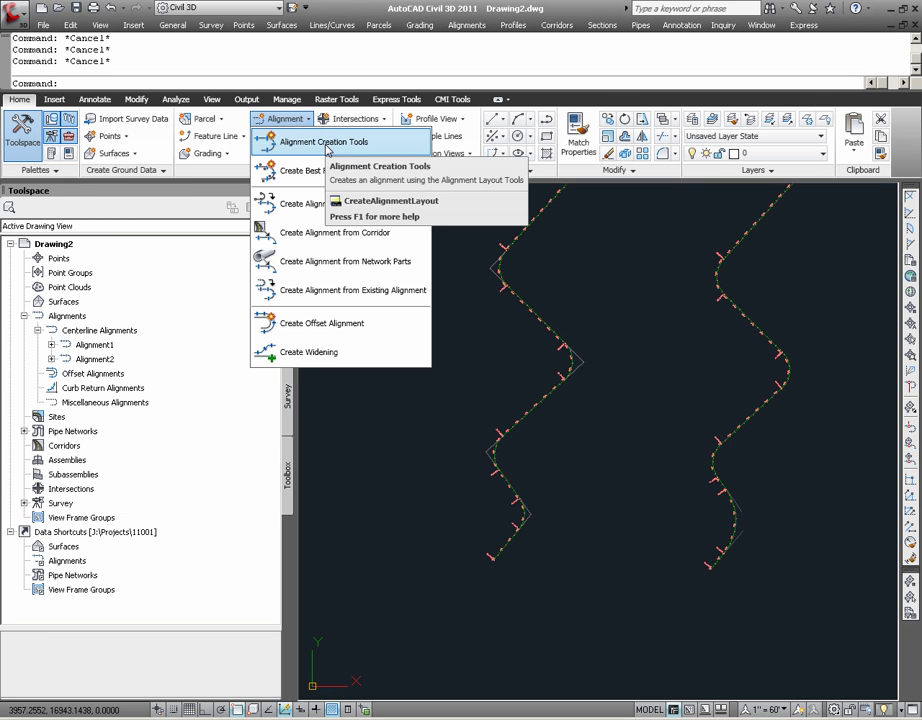
{"action": "left_click", "coordinate": [325, 142]}
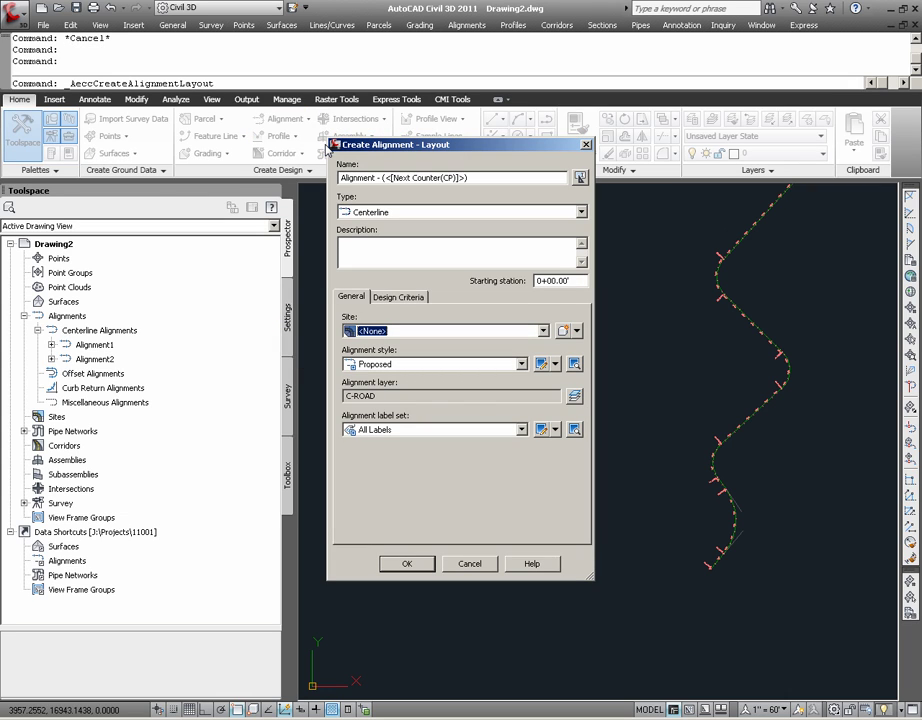
{"action": "left_click_drag", "start_coordinate": [468, 178], "coordinate": [376, 186]}
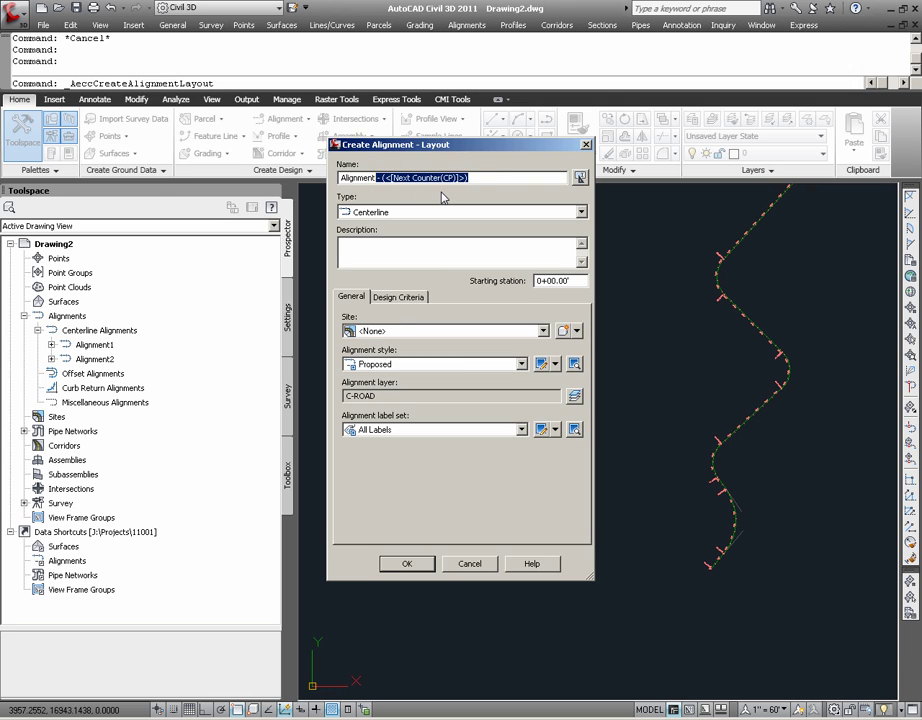
{"action": "type", "text": "3"}
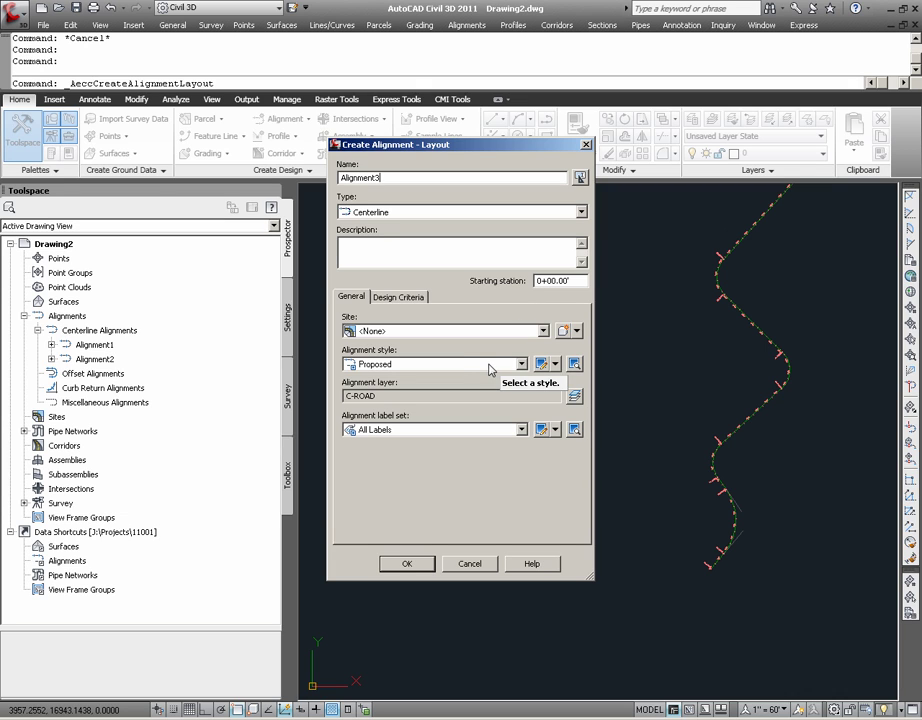
{"action": "left_click", "coordinate": [451, 431]}
{"action": "left_click", "coordinate": [432, 480]}
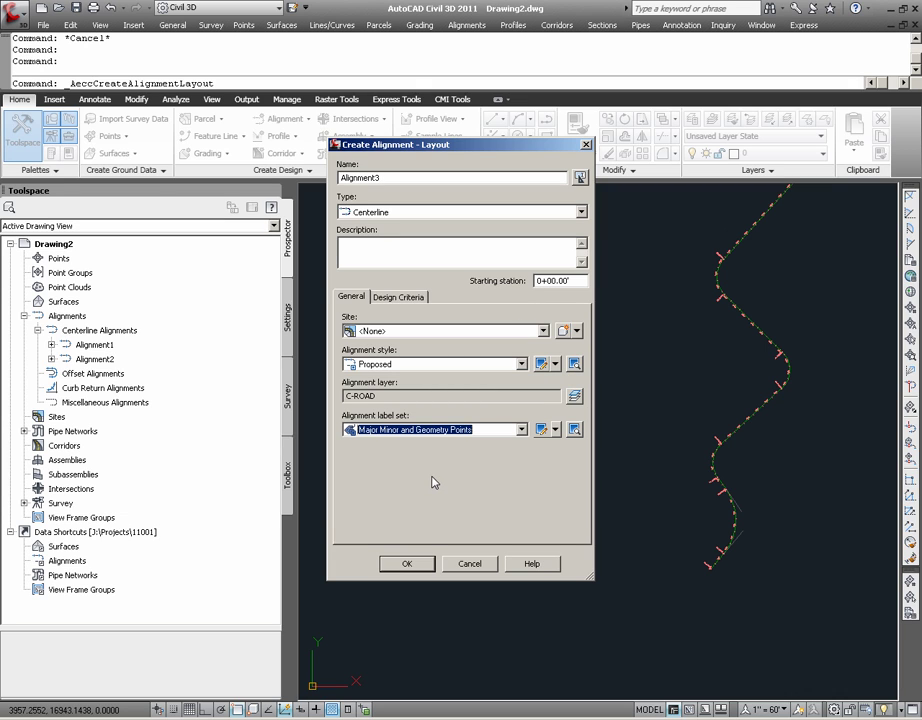
{"action": "left_click", "coordinate": [407, 563]}
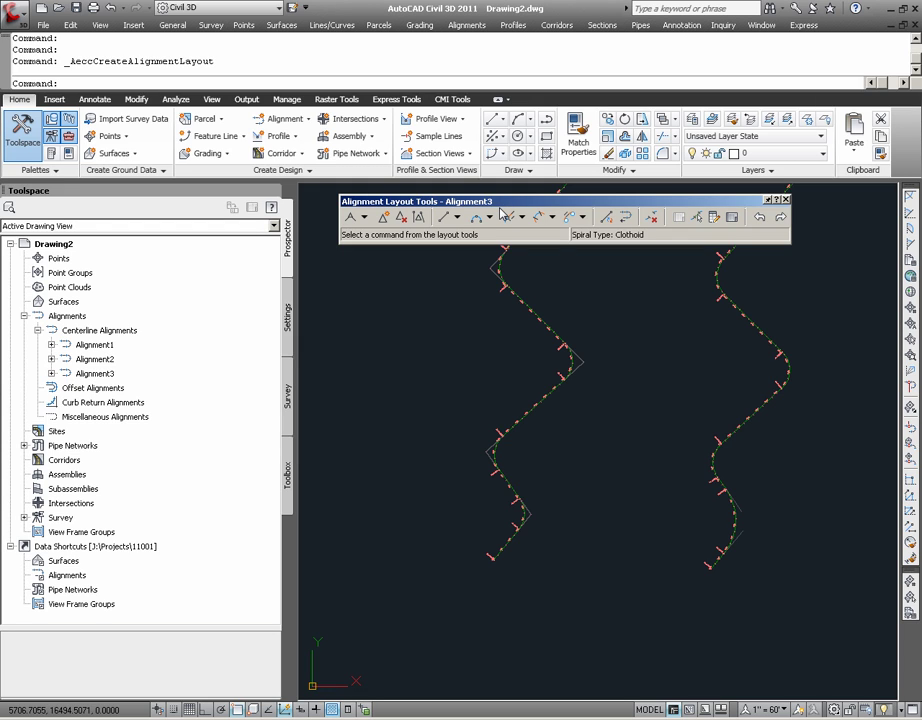
Show the Tangent-Tangent layout methods on the Alignment Layout Tools toolbar.
{"action": "left_click", "coordinate": [365, 218]}
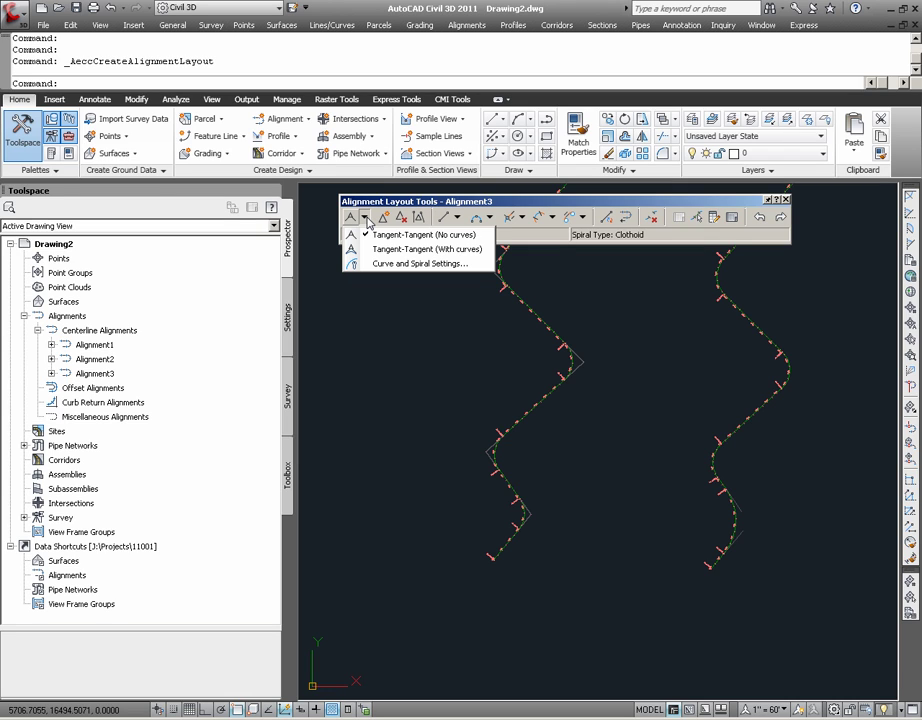
Draw Alignment3 bottom to top as a five-tangent zigzag with no curves.
{"action": "left_click", "coordinate": [430, 235]}
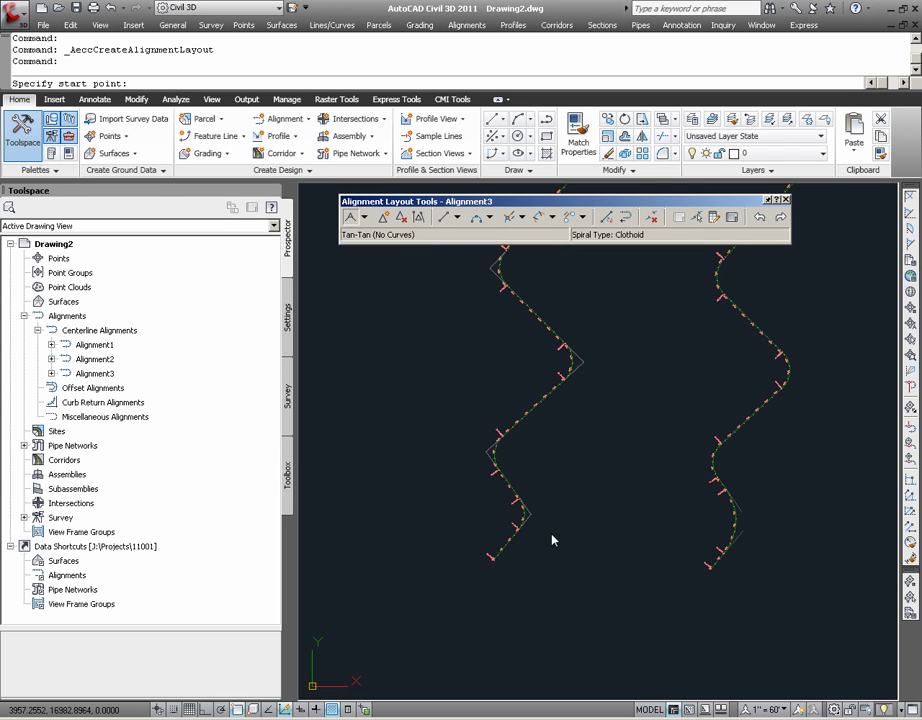
{"action": "scroll", "coordinate": [654, 578], "scroll_direction": "down", "scroll_amount": 3}
{"action": "scroll", "coordinate": [556, 529], "scroll_direction": "up", "scroll_amount": 2}
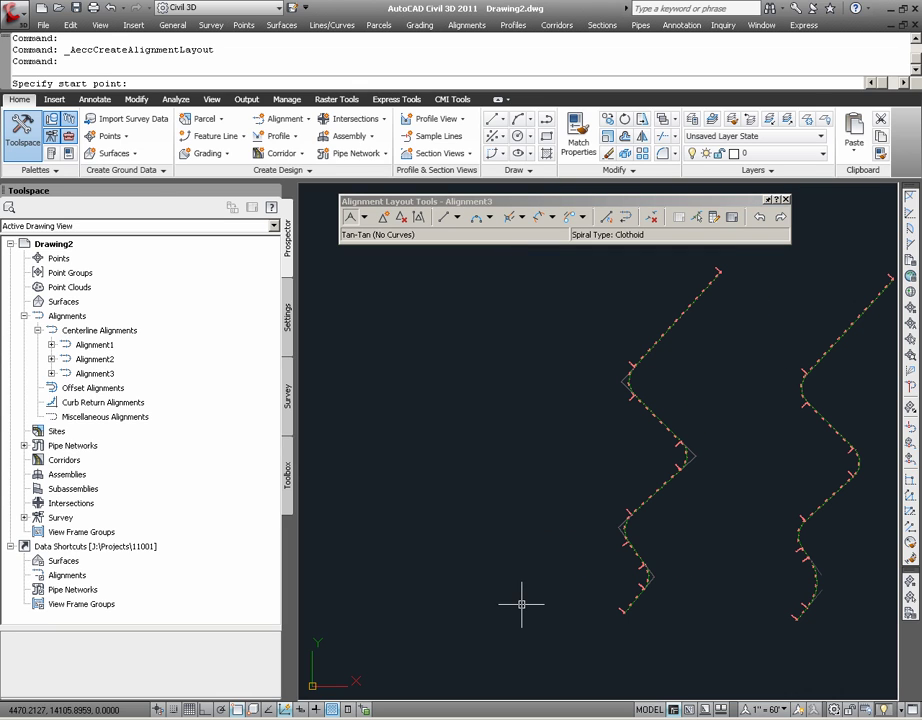
{"action": "left_click", "coordinate": [522, 604]}
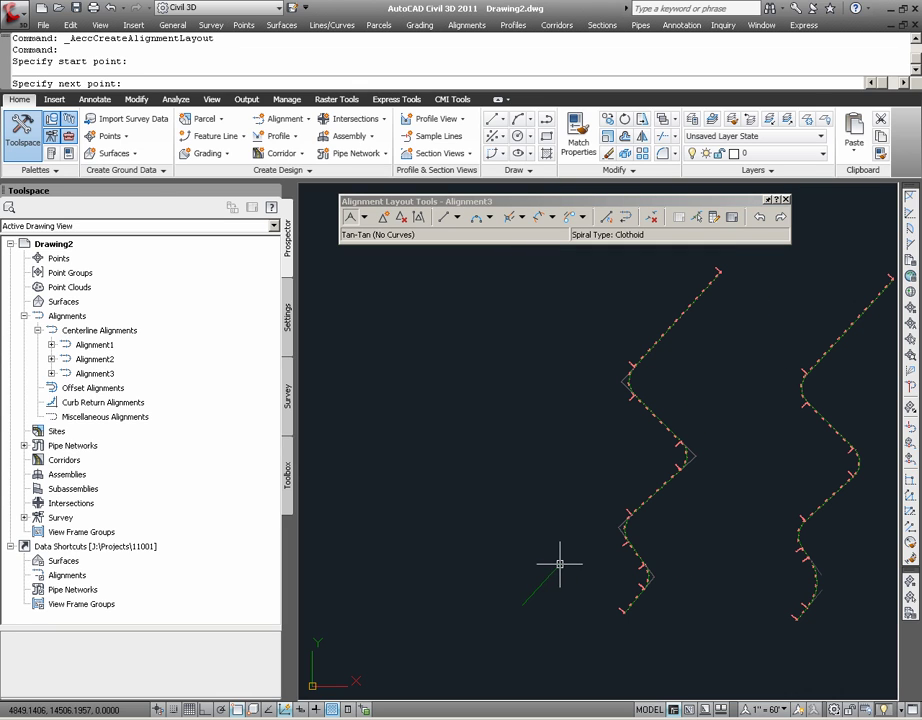
{"action": "left_click", "coordinate": [560, 562]}
{"action": "left_click", "coordinate": [514, 522]}
{"action": "left_click", "coordinate": [609, 425]}
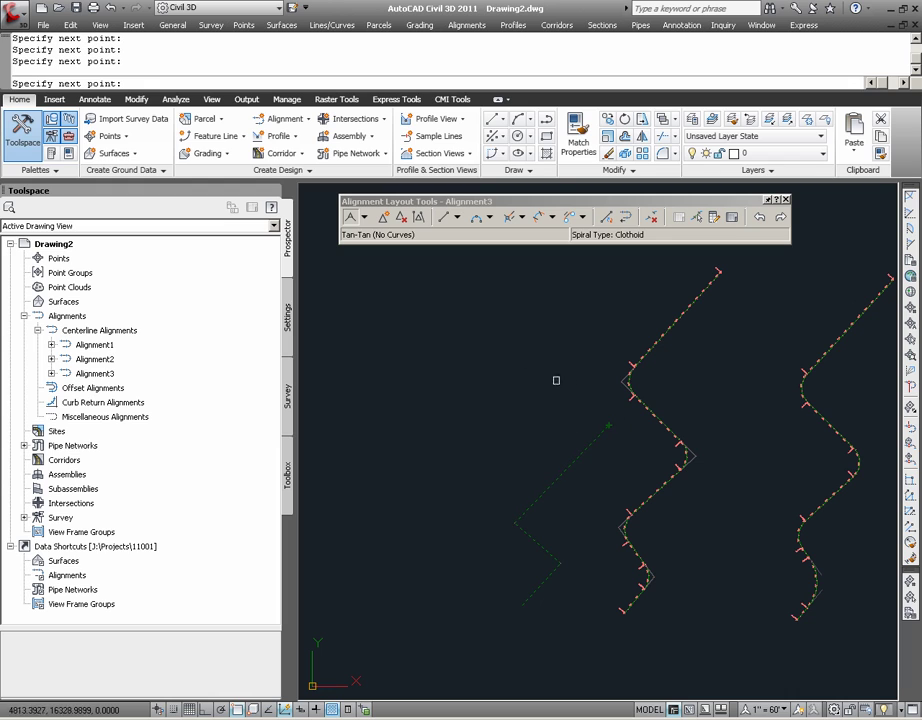
{"action": "left_click", "coordinate": [514, 345]}
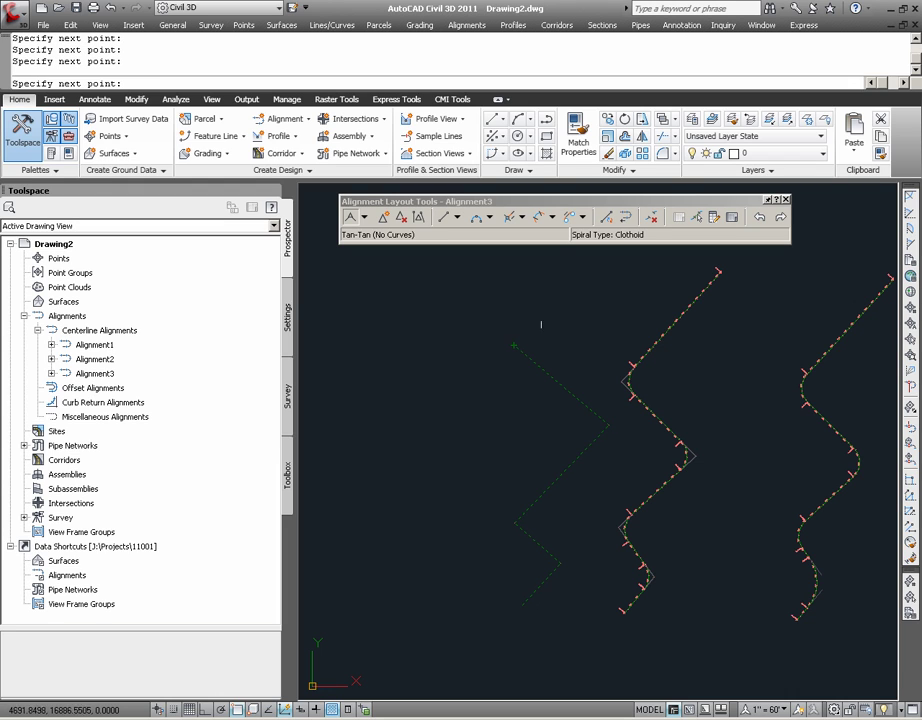
{"action": "left_click", "coordinate": [616, 251]}
{"action": "key", "text": "Return"}
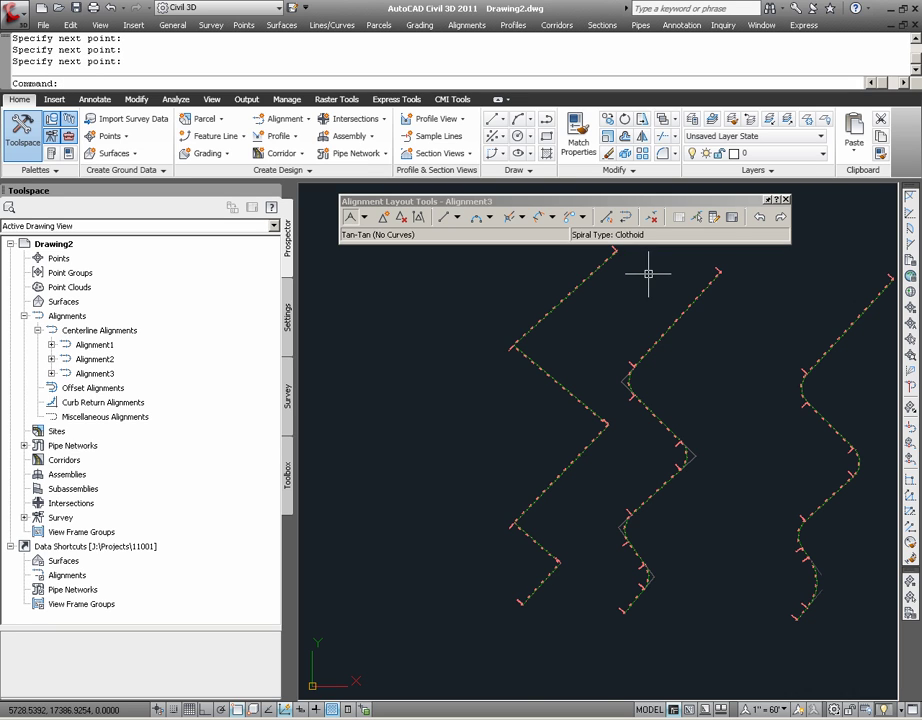
{"action": "scroll", "coordinate": [605, 243], "scroll_direction": "up", "scroll_amount": 4}
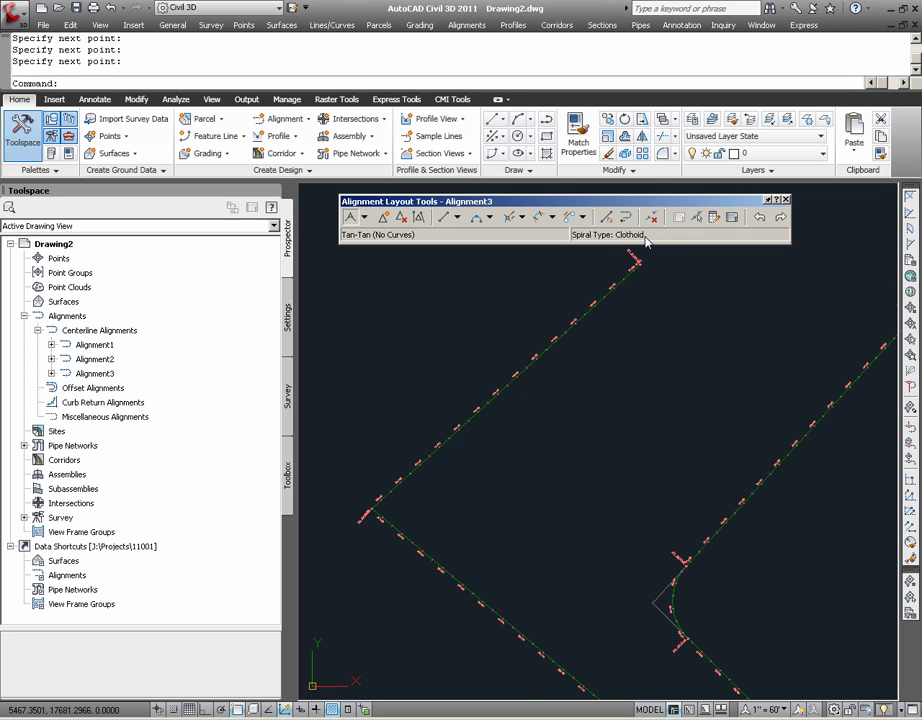
Look through the curve and line tool dropdowns of the Alignment Layout Tools.
{"action": "scroll", "coordinate": [645, 240], "scroll_direction": "down", "scroll_amount": 6}
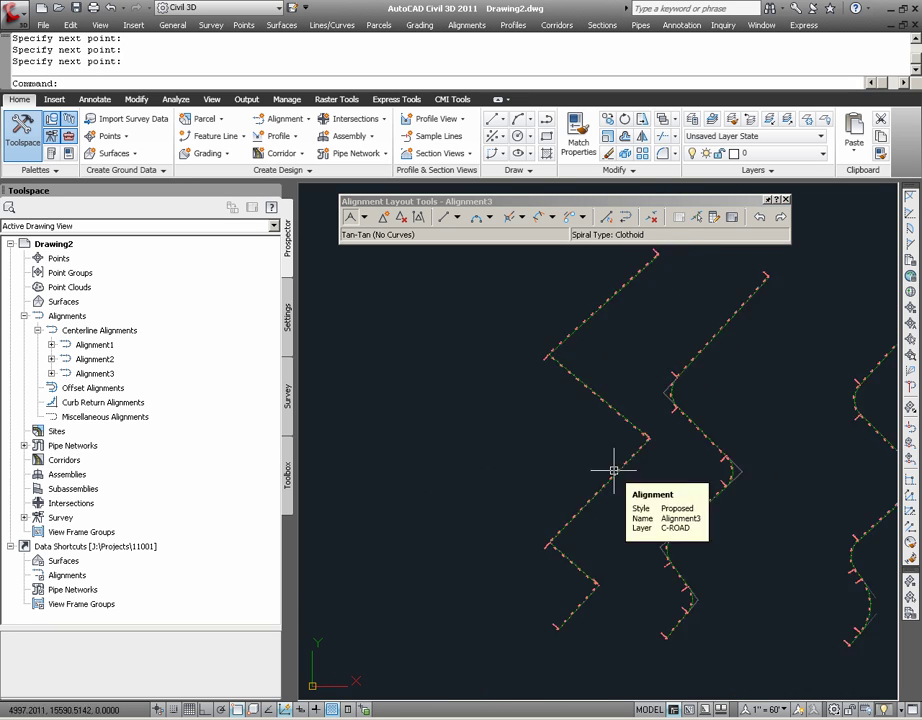
{"action": "left_click", "coordinate": [491, 218]}
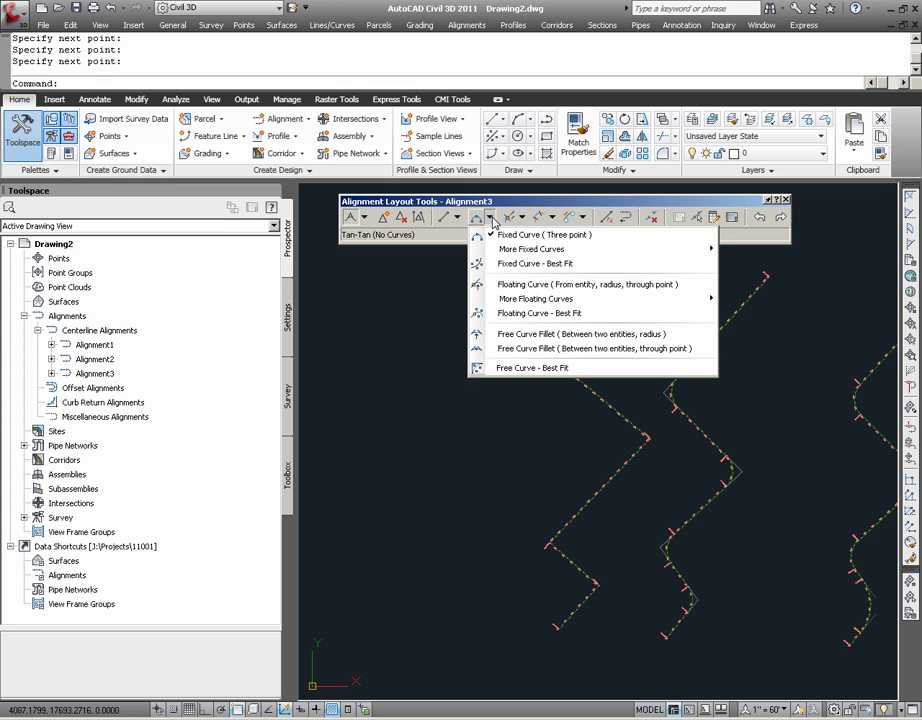
{"action": "left_click", "coordinate": [457, 218]}
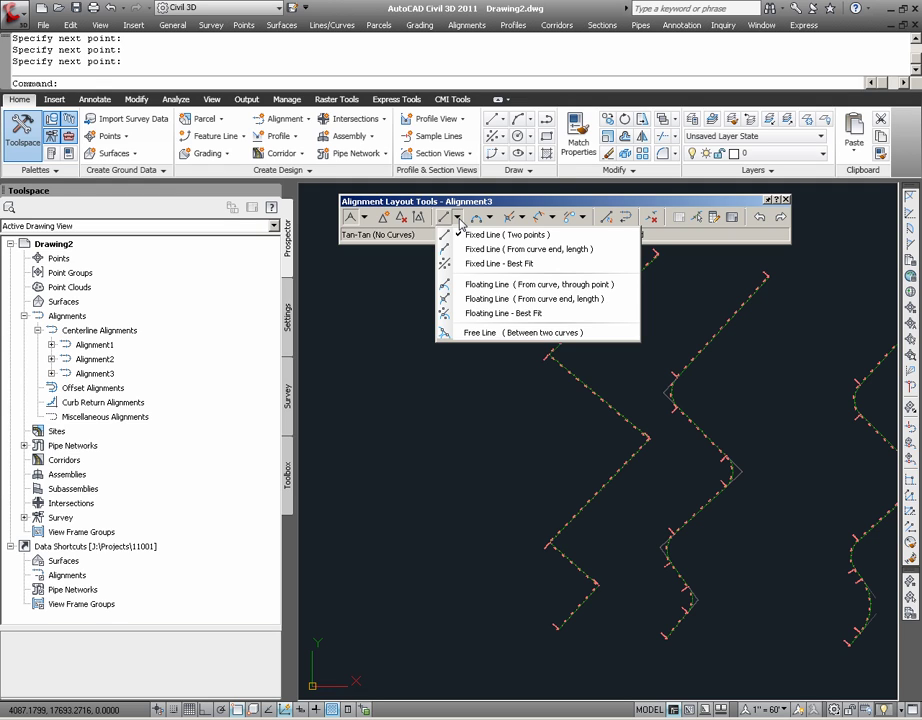
{"action": "left_click", "coordinate": [491, 218]}
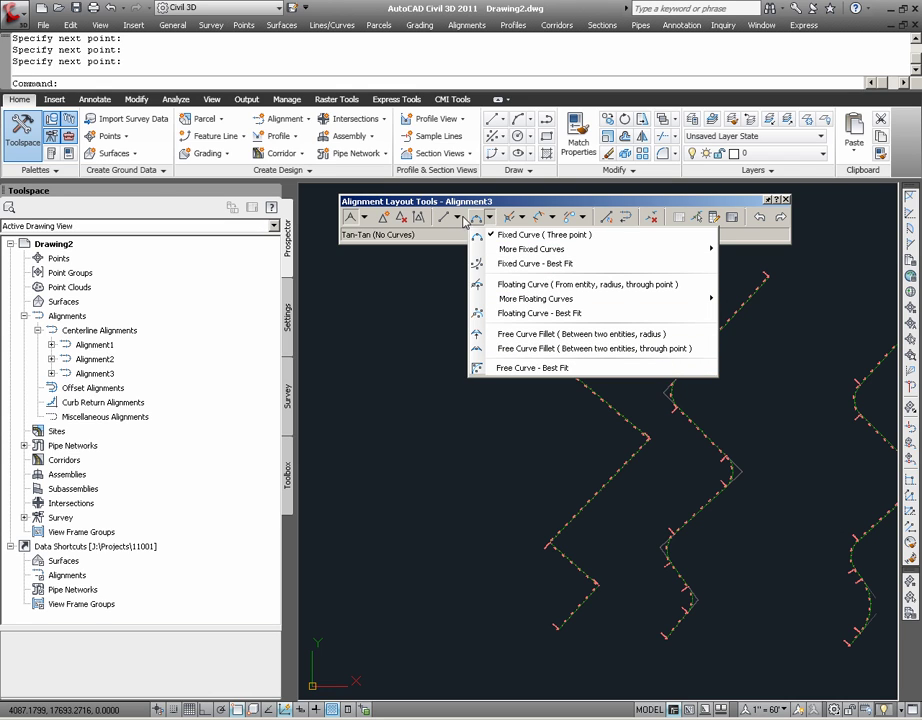
{"action": "left_click", "coordinate": [462, 219]}
{"action": "left_click", "coordinate": [458, 219]}
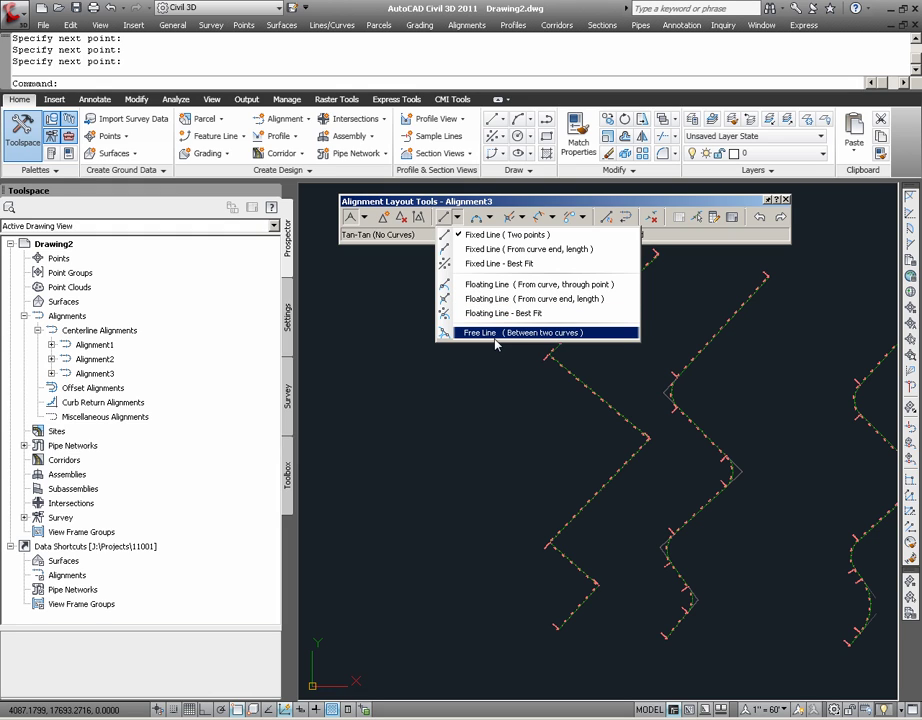
{"action": "left_click", "coordinate": [490, 219]}
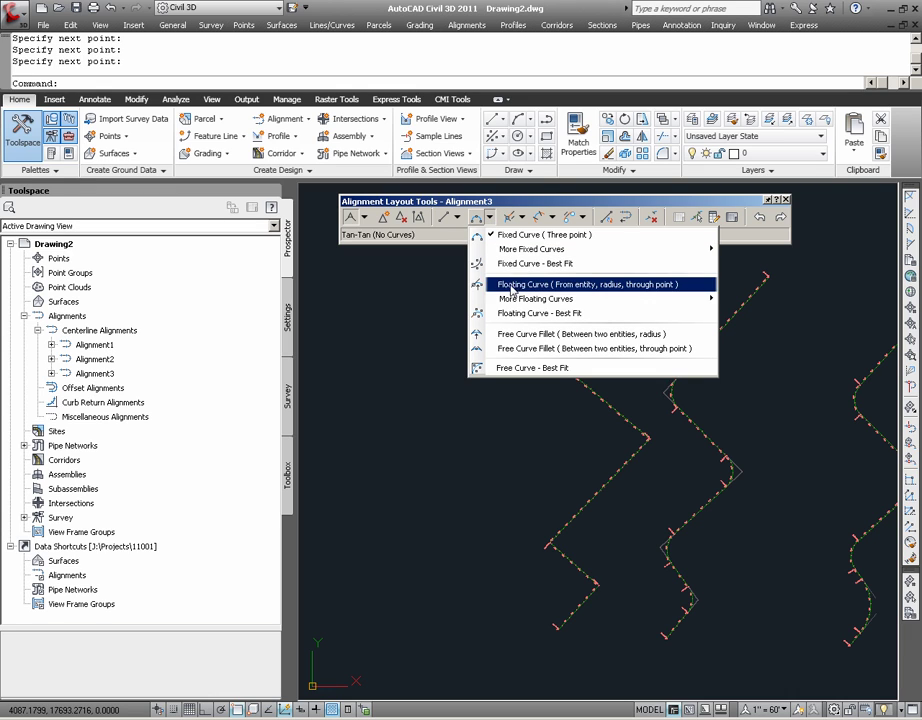
{"action": "left_click", "coordinate": [532, 367]}
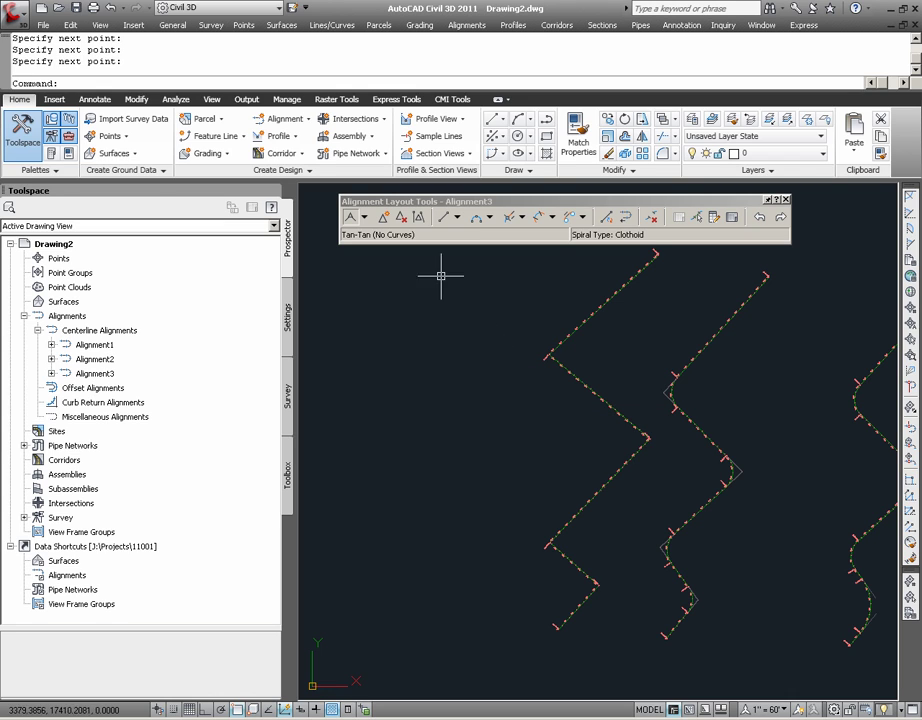
Insert a new PI on Alignment3's upper diagonal tangent to add a bend there.
{"action": "left_click", "coordinate": [385, 219]}
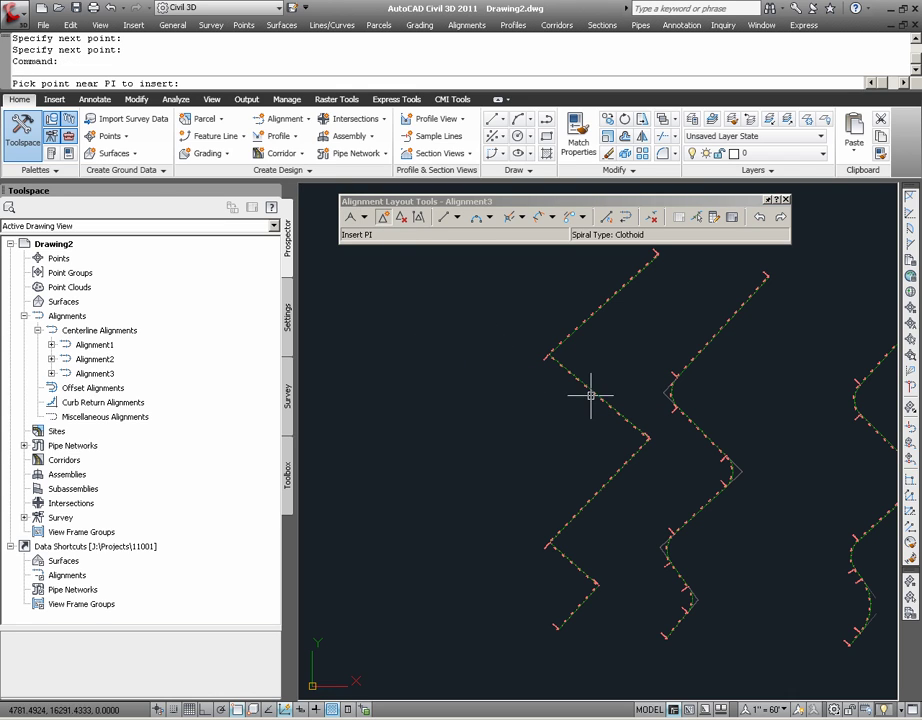
{"action": "scroll", "coordinate": [580, 405], "scroll_direction": "up", "scroll_amount": 3}
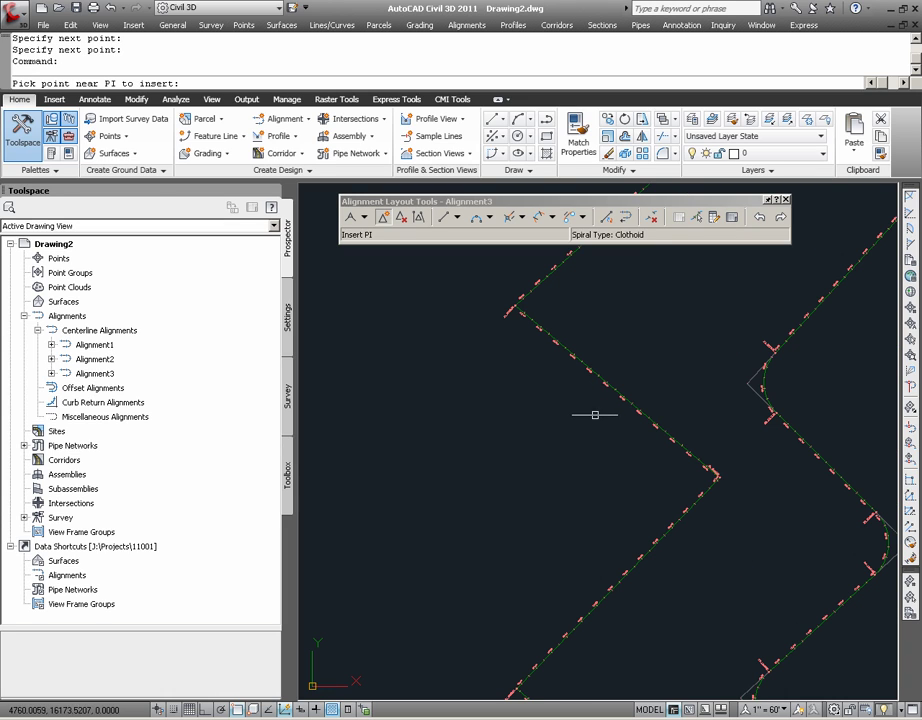
{"action": "left_click", "coordinate": [588, 410]}
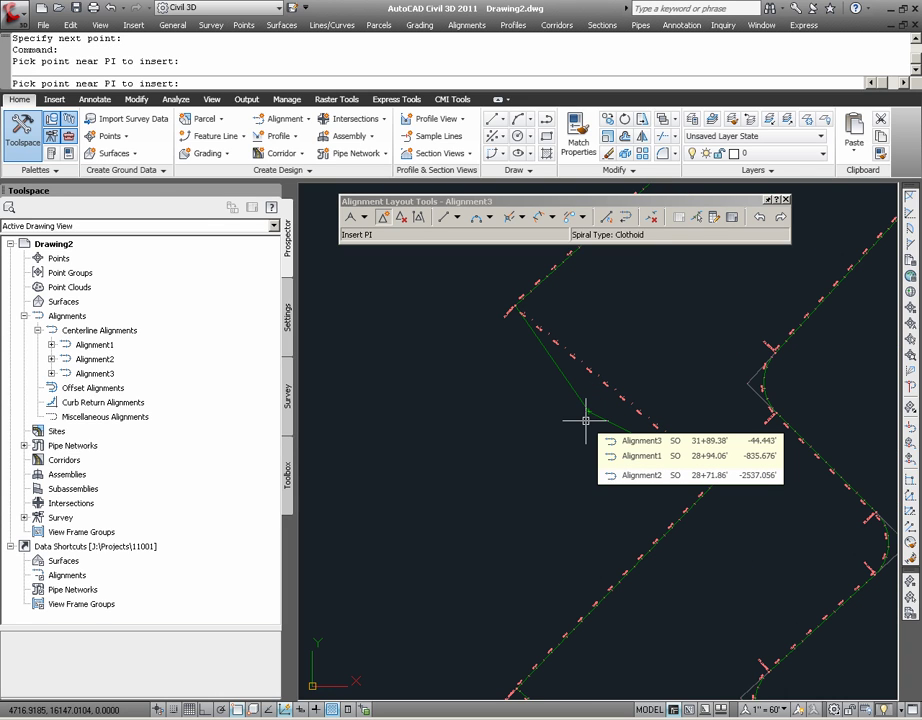
{"action": "left_click", "coordinate": [586, 420]}
{"action": "key", "text": "Return"}
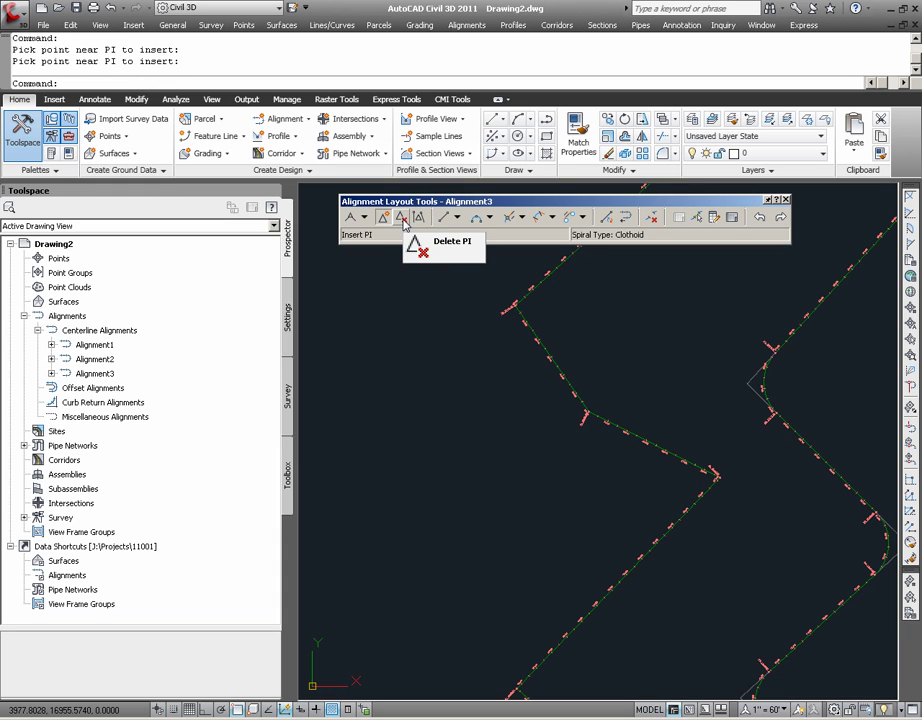
Delete the PI at Alignment3's right-hand corner, merging its two tangents into one.
{"action": "left_click", "coordinate": [402, 218]}
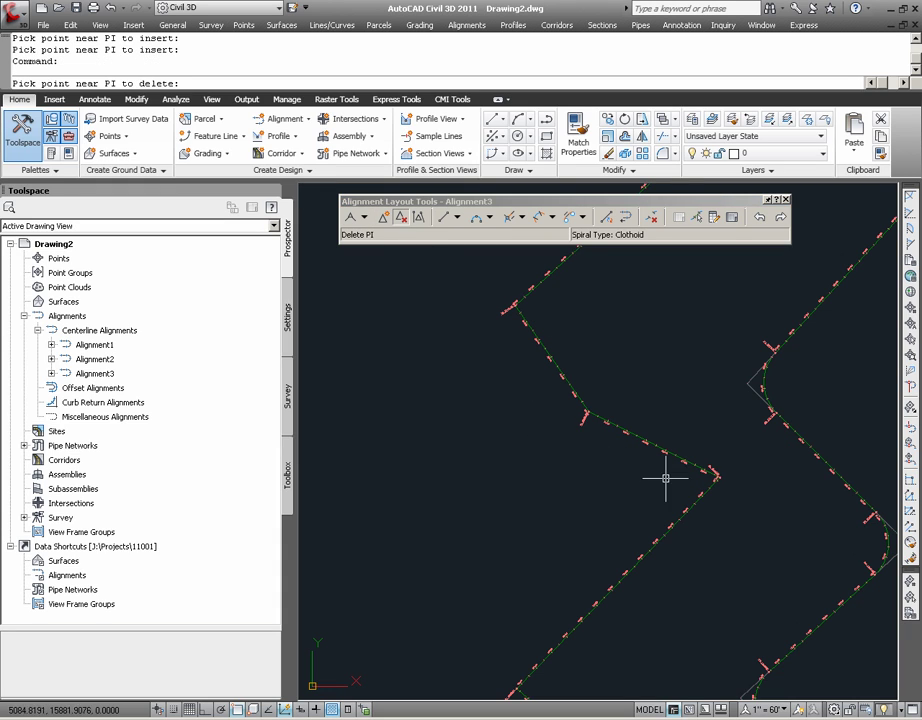
{"action": "left_click", "coordinate": [720, 476]}
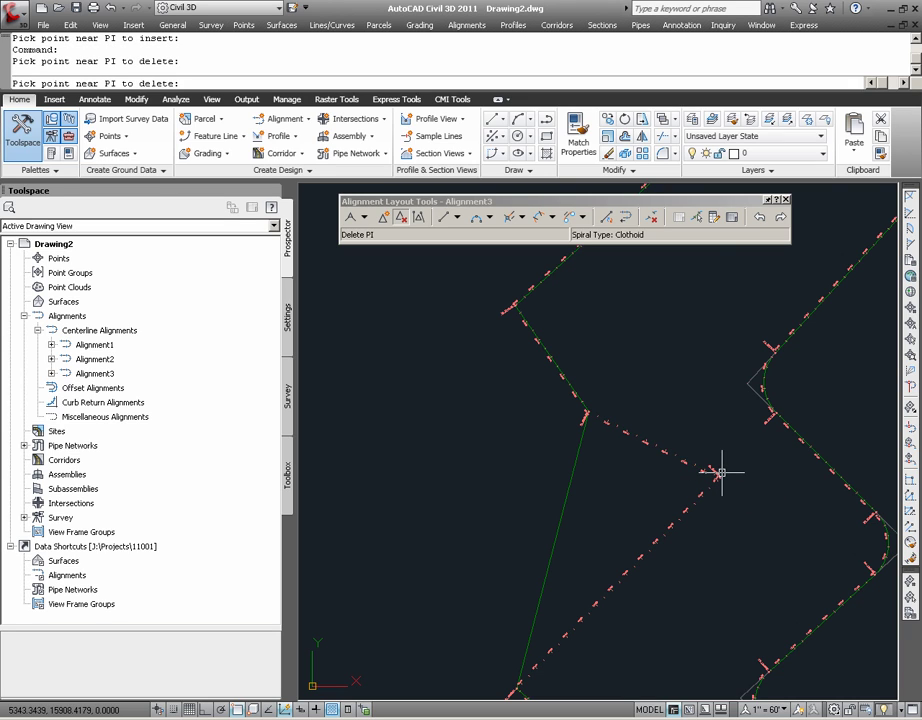
{"action": "scroll", "coordinate": [720, 472], "scroll_direction": "down", "scroll_amount": 2}
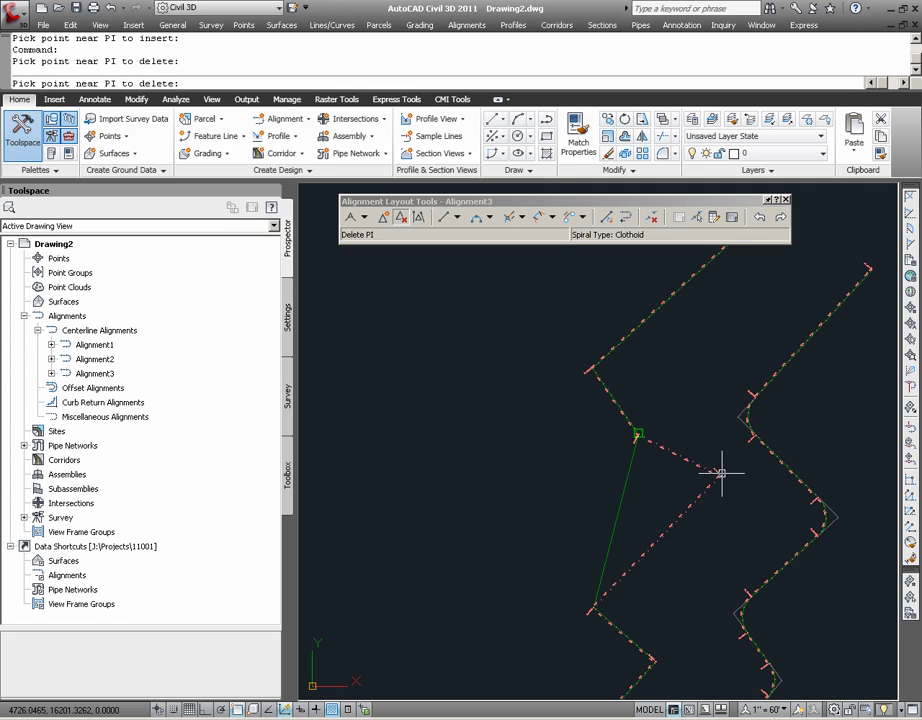
{"action": "left_click", "coordinate": [720, 472]}
{"action": "key", "text": "Return"}
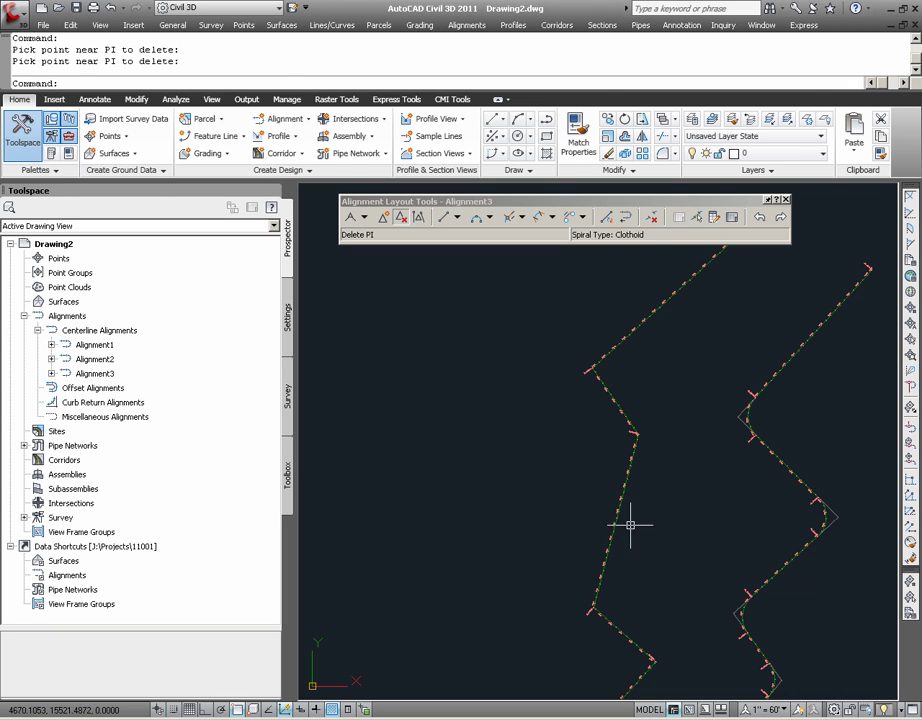
Zoom to extents (Z, E) to show all three alignments side by side.
{"action": "type", "text": "Z"}
{"action": "key", "text": "Return"}
{"action": "type", "text": "E"}
{"action": "key", "text": "Return"}
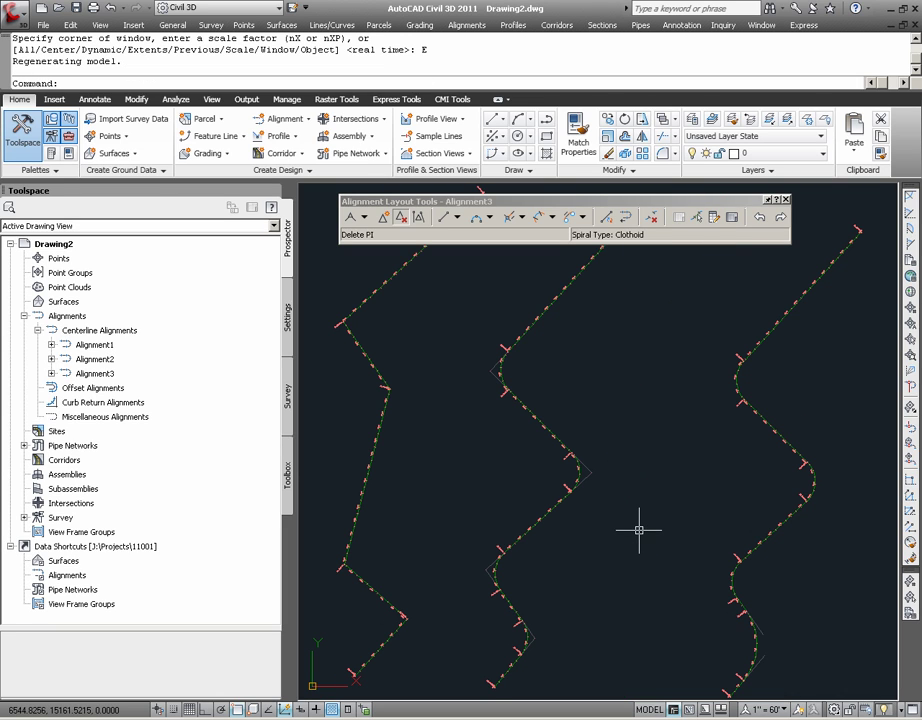